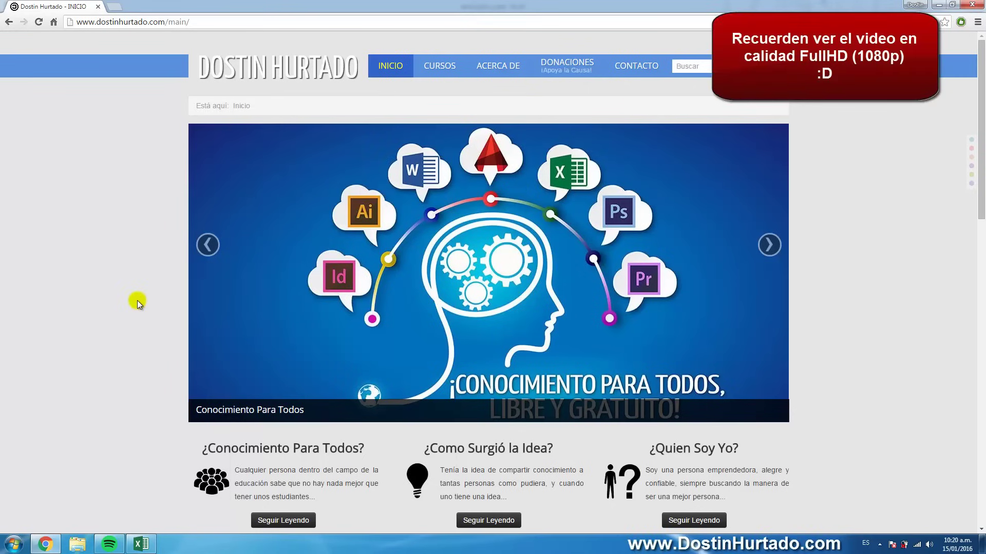
# Switch to the grade workbook, review the Deficiente–Excelente responses in M6:M10, and select G6
pyautogui.click(141, 544)
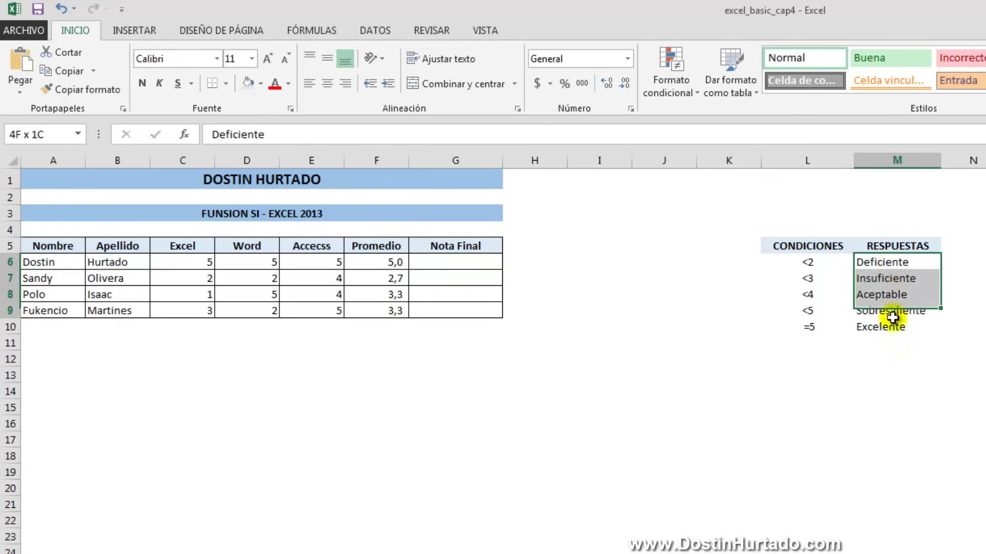
pyautogui.moveTo(889, 263); pyautogui.dragTo(881, 329)
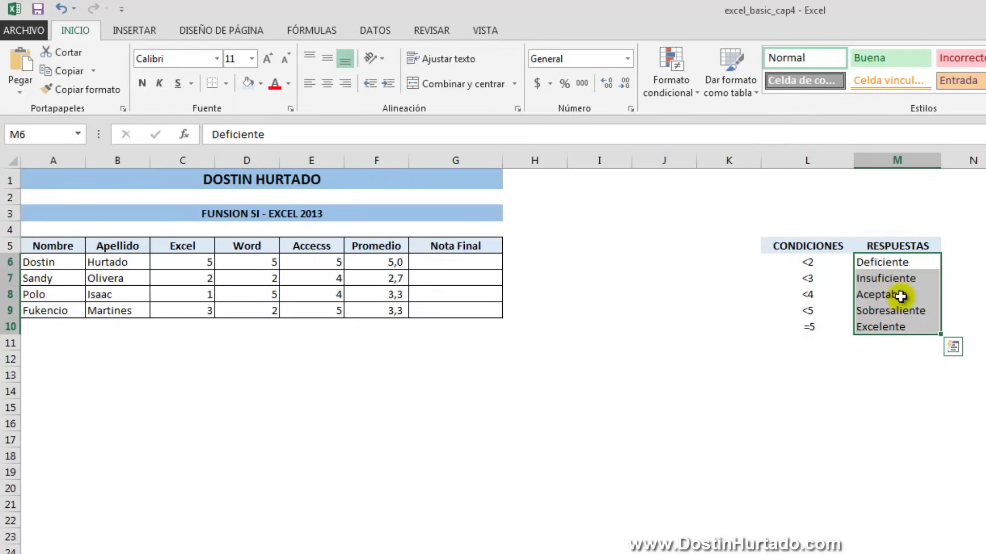
pyautogui.click(478, 263)
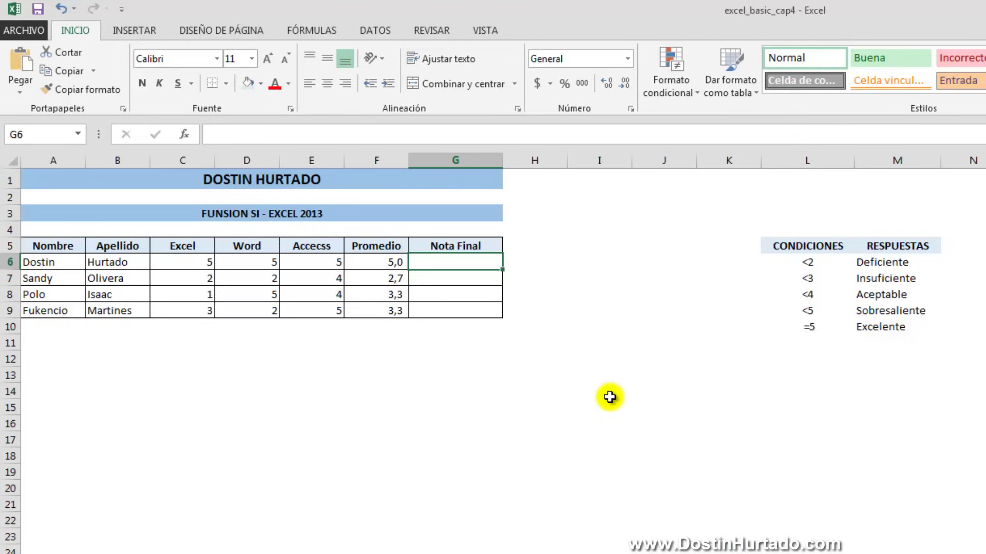
# Abandon the partial =si( entry in G6 and bring up the Insertar función dialog
pyautogui.write('=')
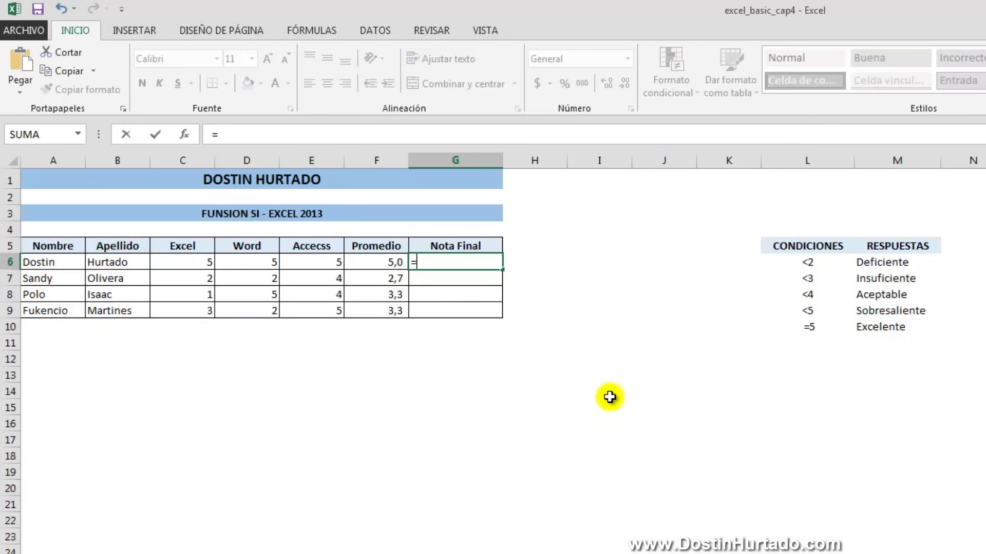
pyautogui.write('si')
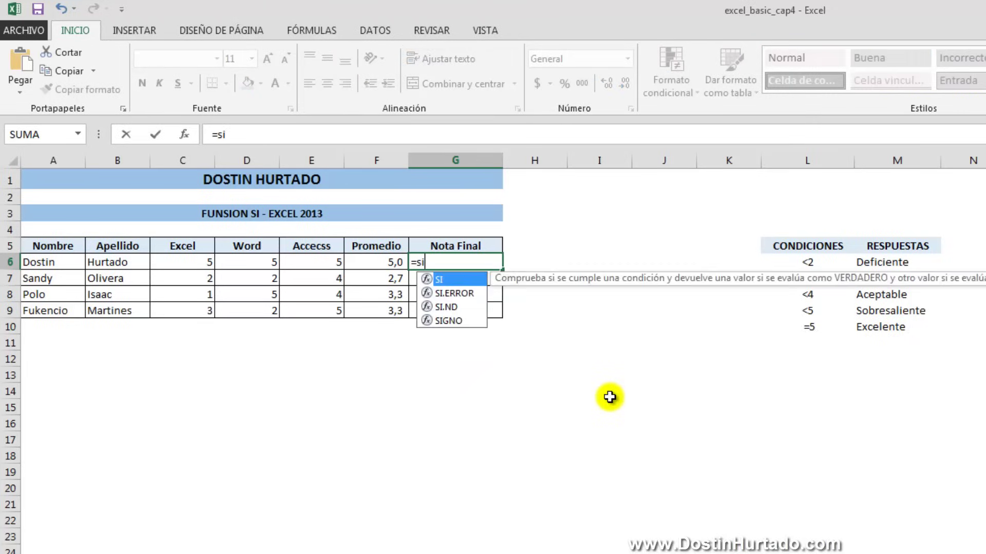
pyautogui.write('(')
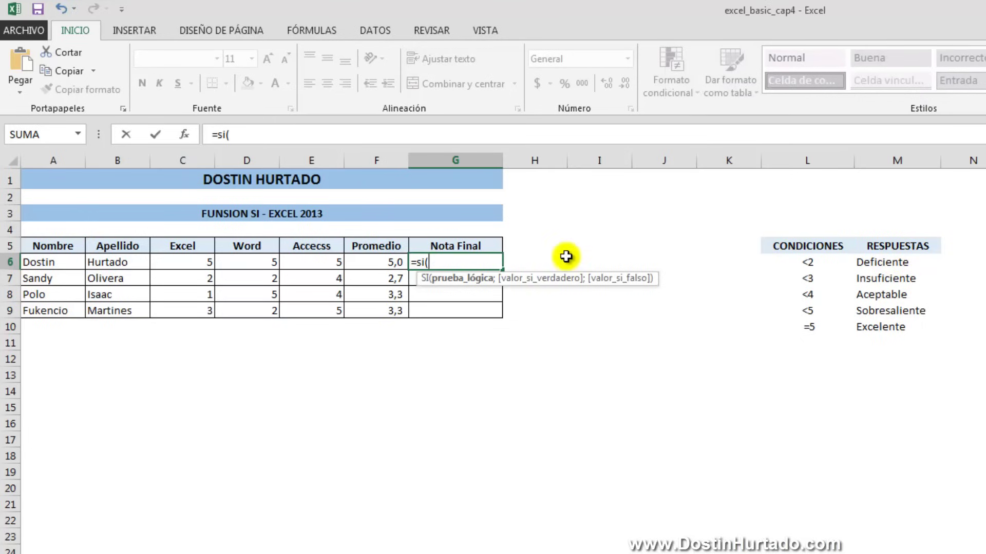
pyautogui.click(422, 262)
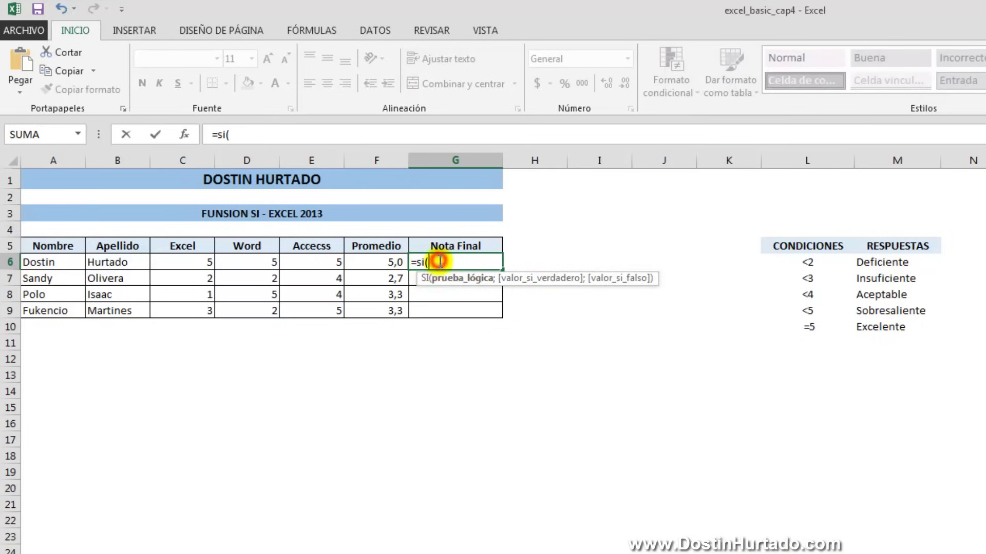
pyautogui.press('Escape')
pyautogui.click(185, 135)
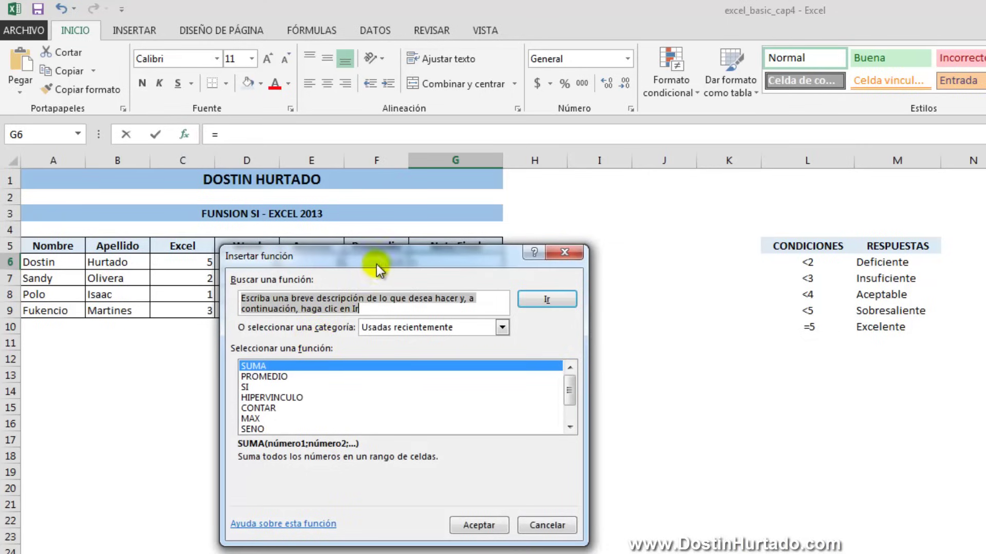
# Move the Insertar función dialog aside and cancel it, leaving G6 empty
pyautogui.moveTo(377, 263); pyautogui.dragTo(482, 271)
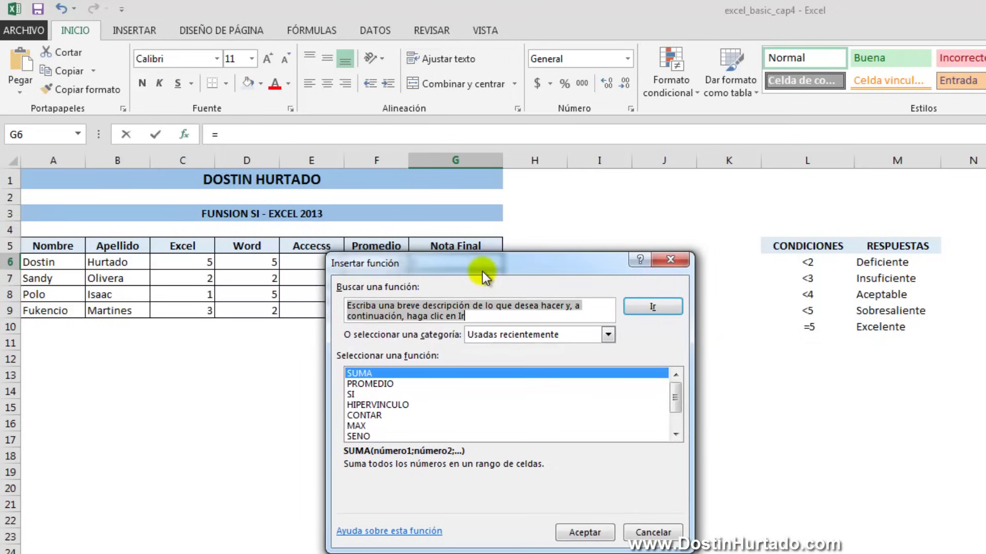
pyautogui.click(670, 259)
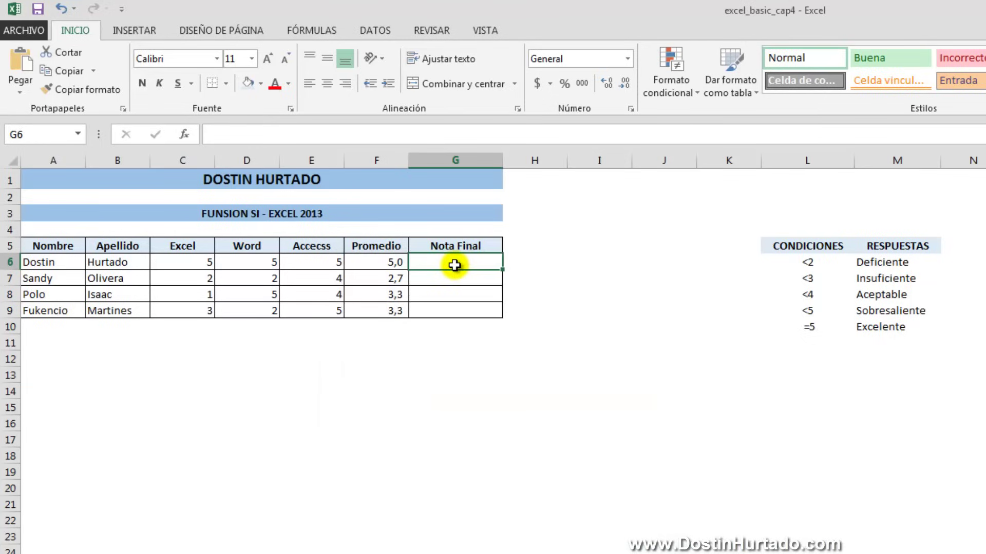
# Start G6's formula as =SI(F6<2;"DEFICIENTE"; for the first grade level
pyautogui.write('=SI')
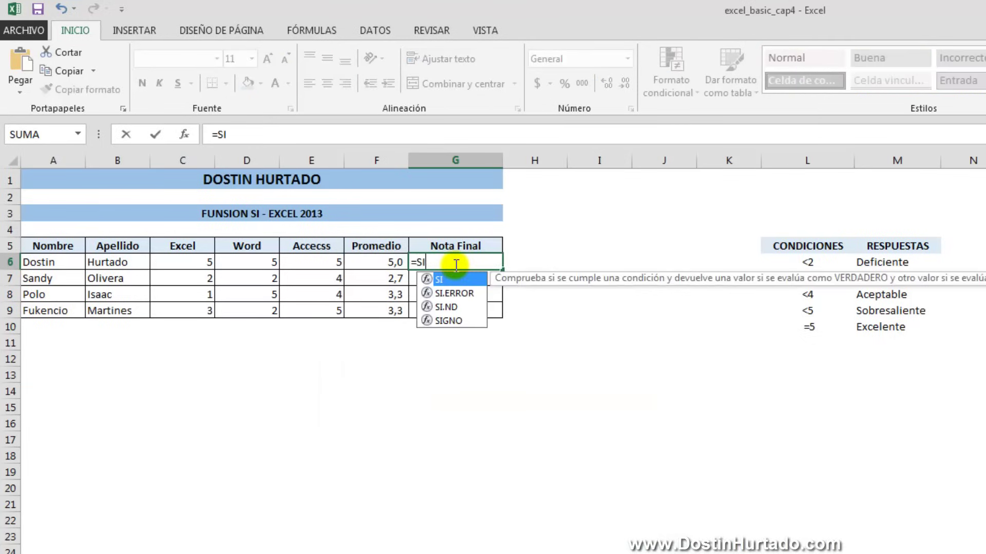
pyautogui.write('(')
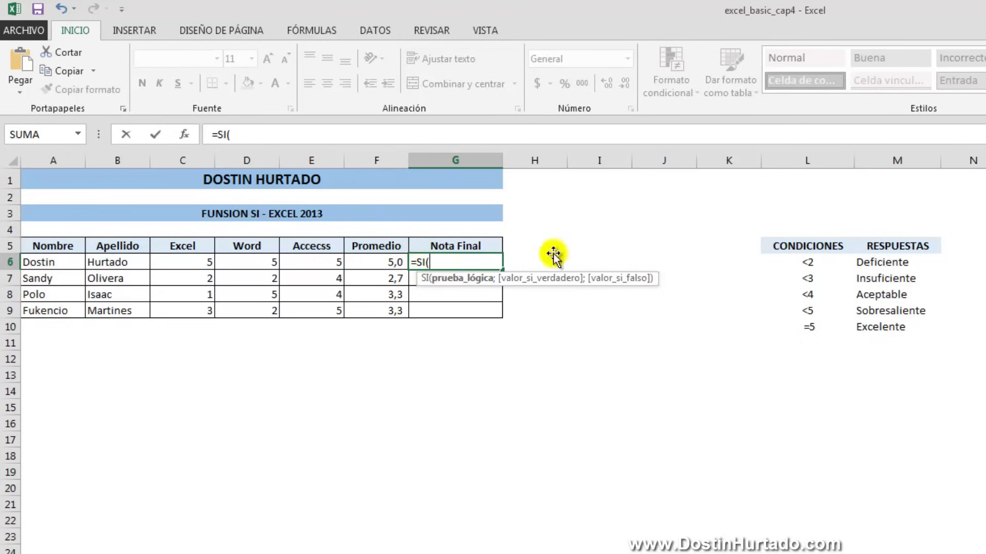
pyautogui.click(381, 262)
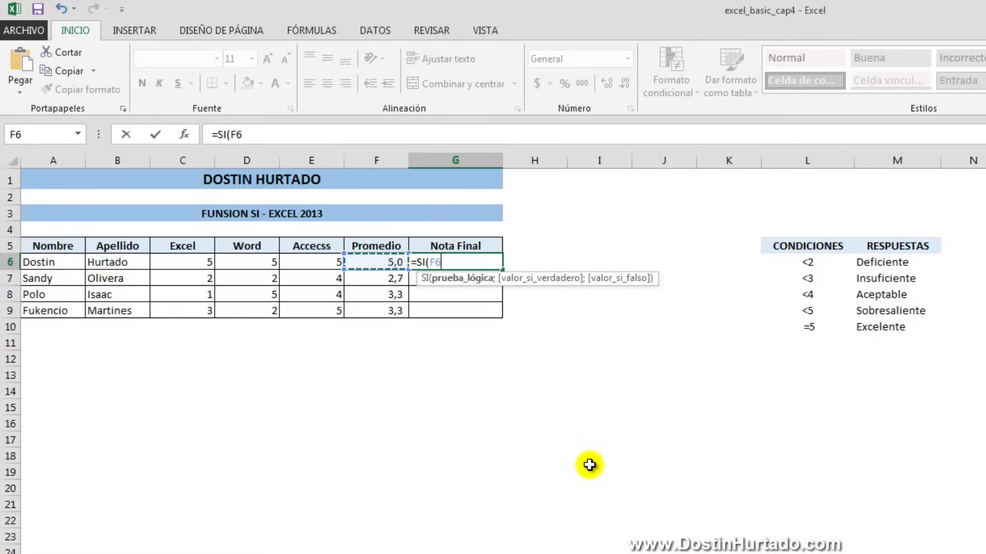
pyautogui.write('<2')
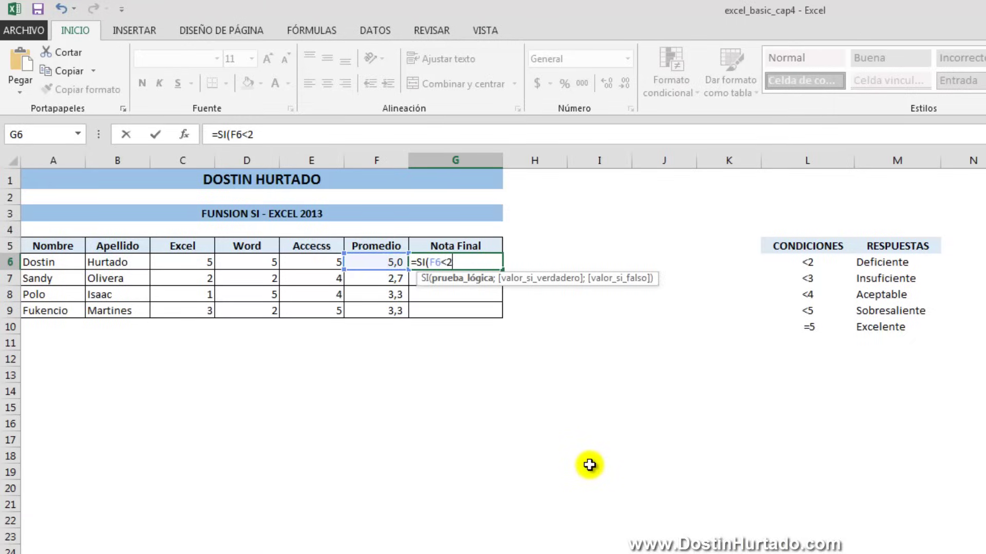
pyautogui.write(';')
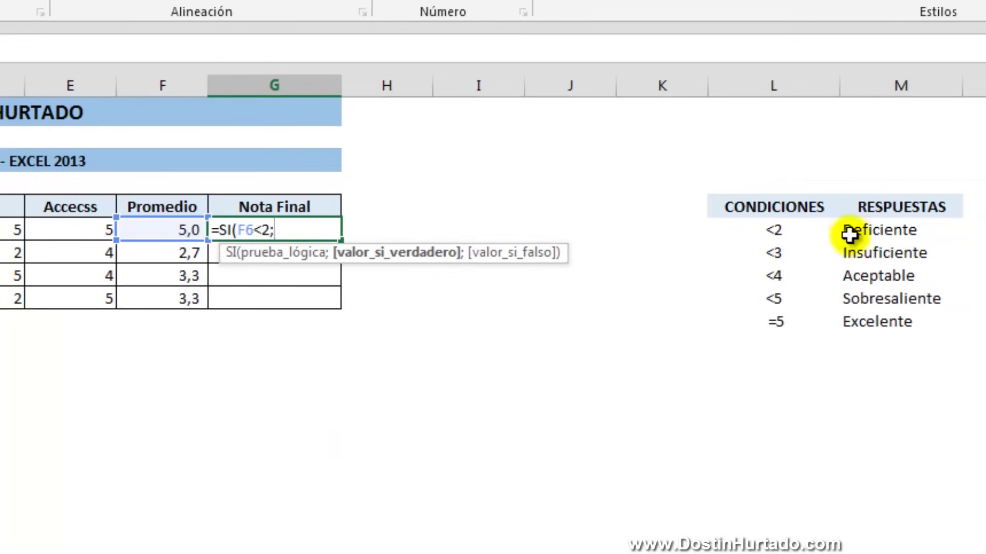
pyautogui.write('DE')
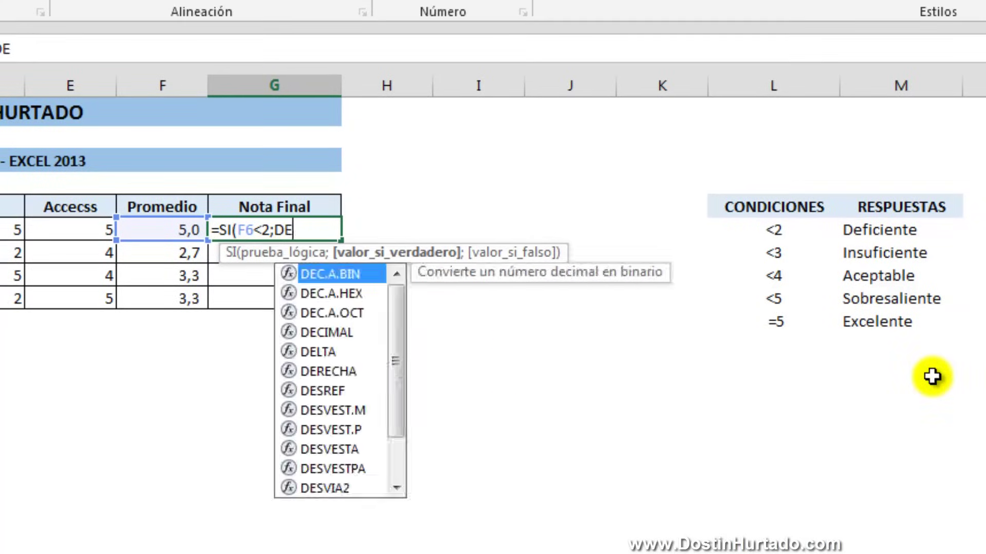
pyautogui.press('BackSpace')
pyautogui.press('BackSpace')
pyautogui.write('"DE')
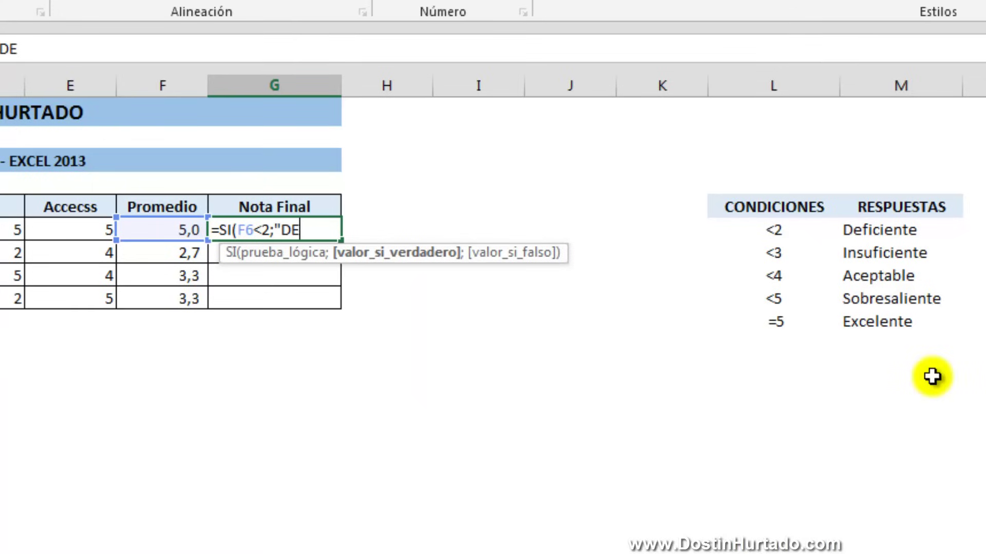
pyautogui.write('FICIENTE')
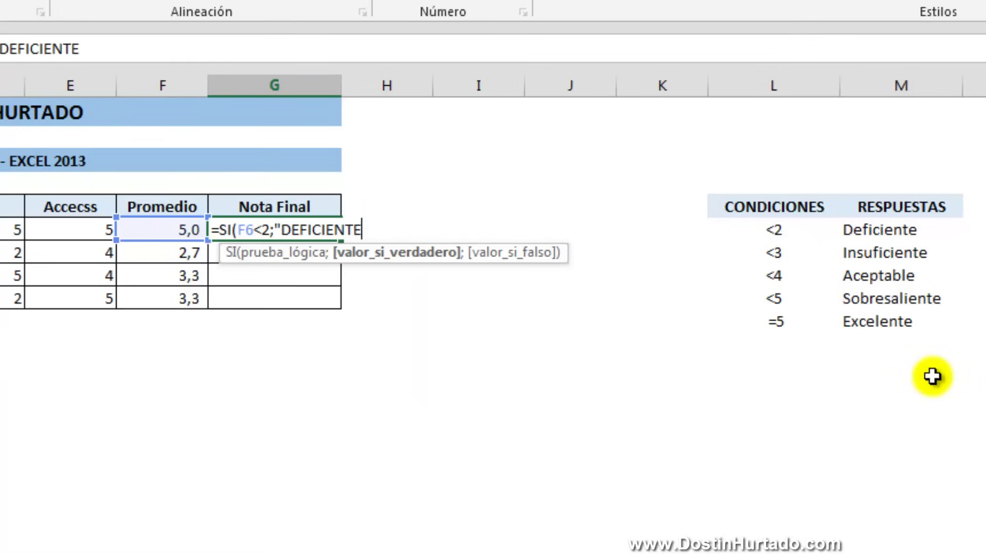
pyautogui.write('"')
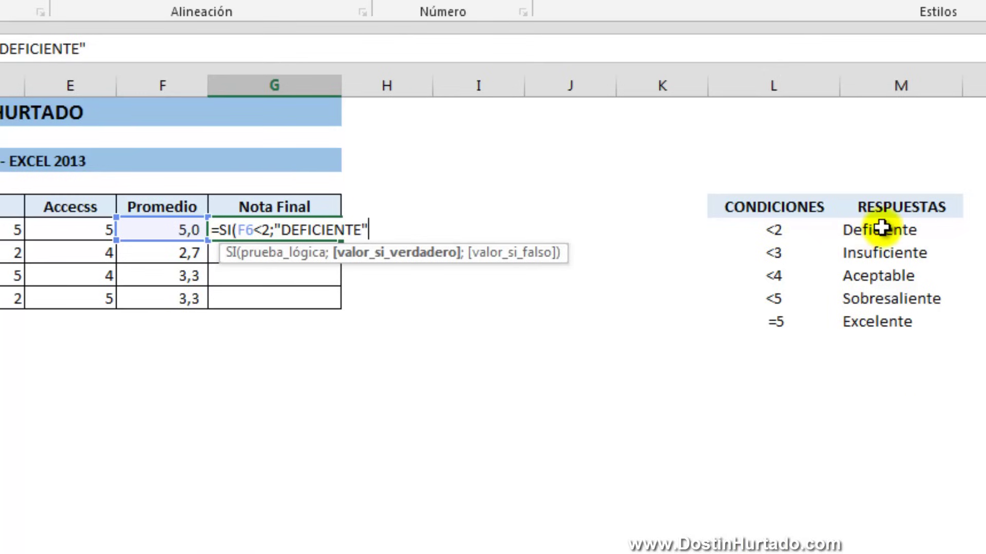
pyautogui.write(';')
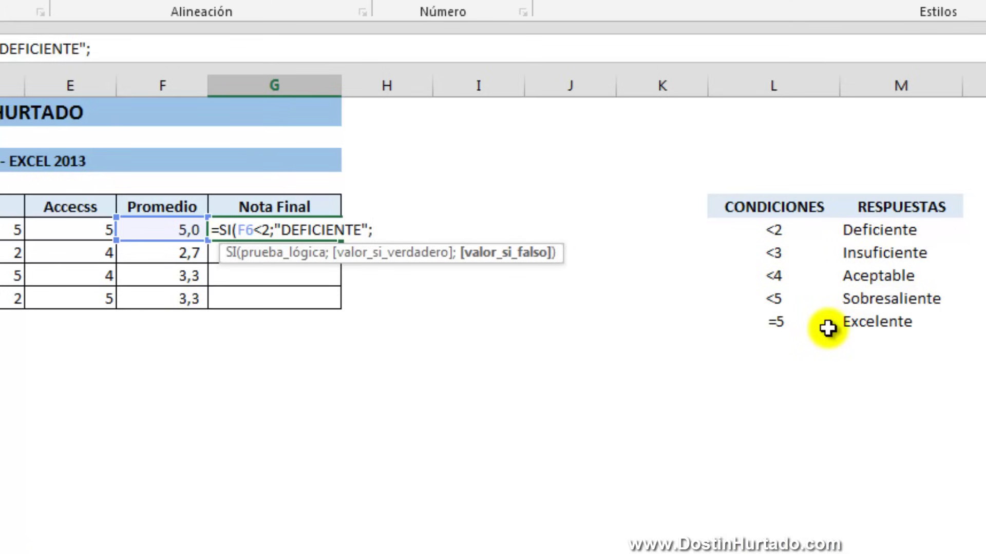
# Add nested conditions F6<3 → INSUFICIENTE and F6<4 → ACEPTABLE to G6's formula
pyautogui.write('SI(')
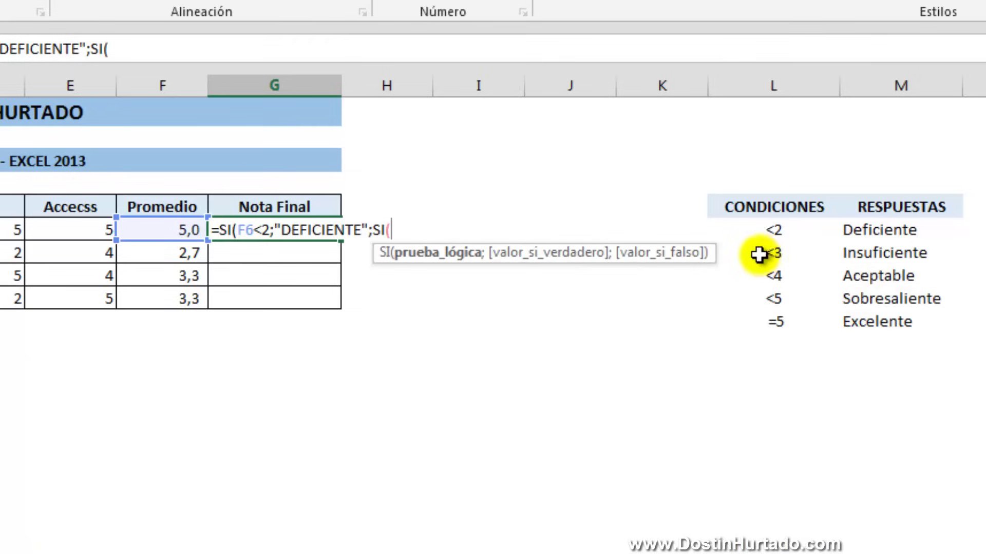
pyautogui.click(150, 229)
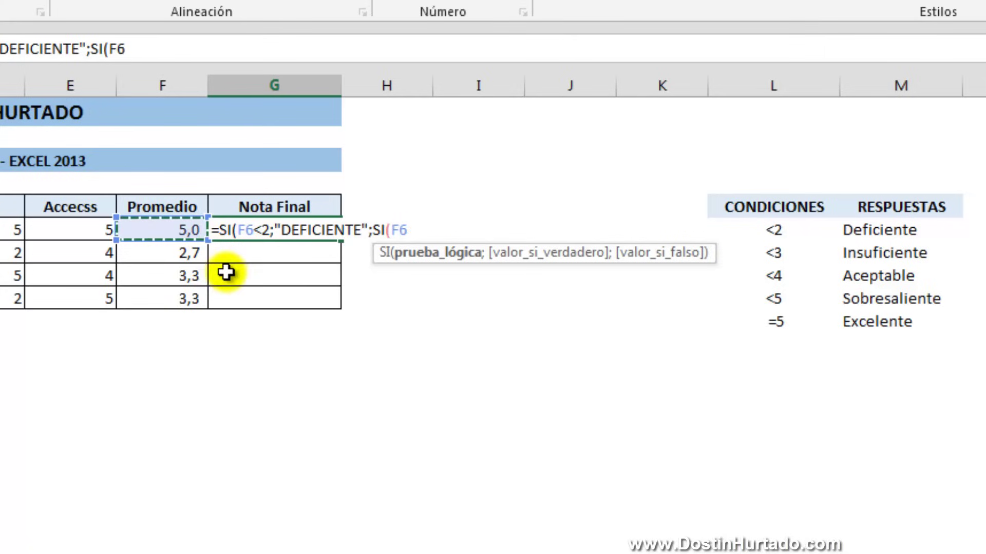
pyautogui.write('<3')
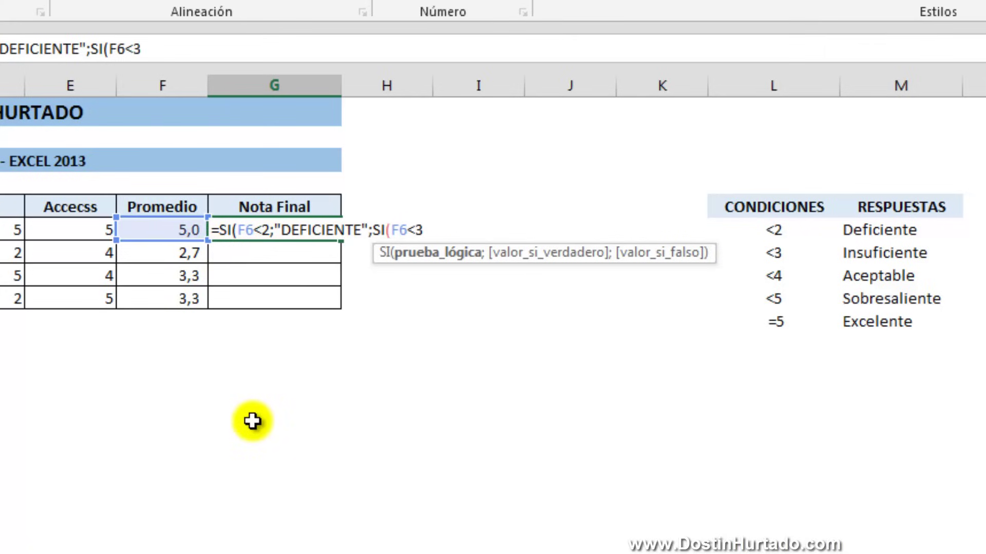
pyautogui.write(';"')
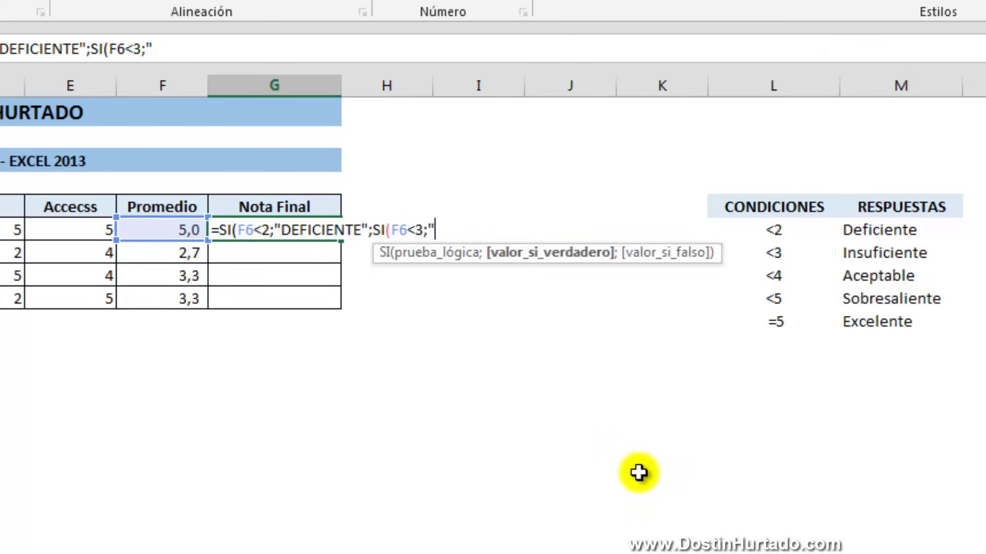
pyautogui.write('INSUFICIEN')
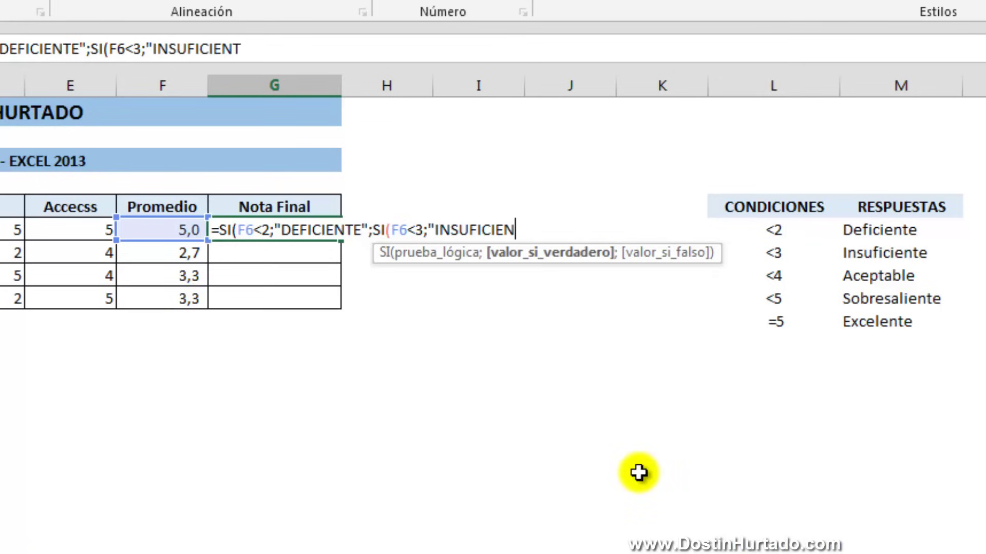
pyautogui.write('TE')
pyautogui.write(';')
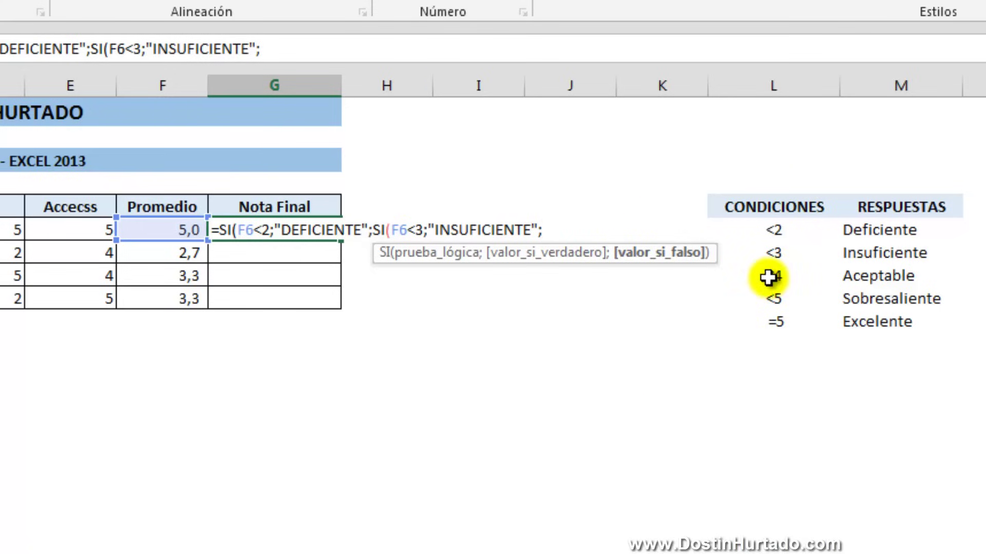
pyautogui.write('SI')
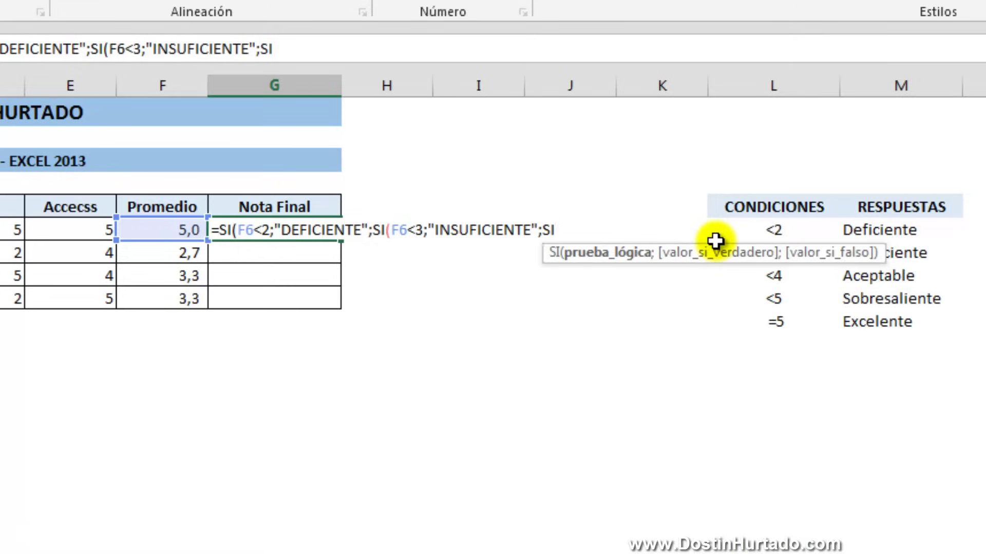
pyautogui.write('(')
pyautogui.click(173, 231)
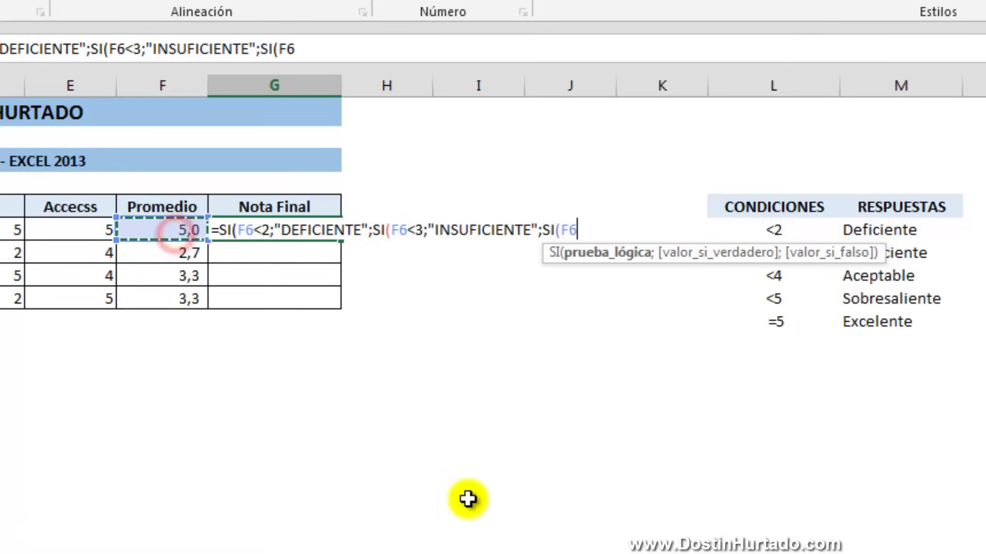
pyautogui.write('<4')
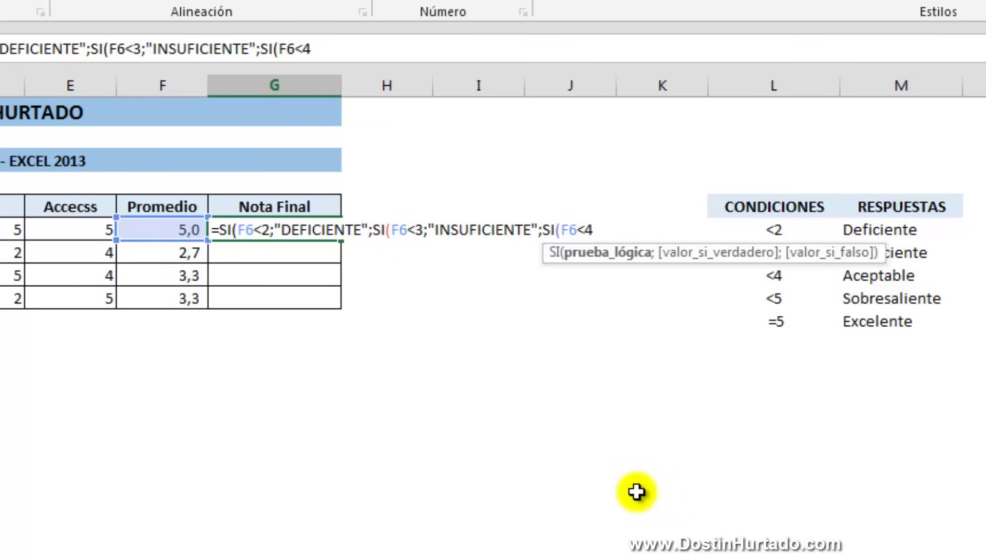
pyautogui.write(';"')
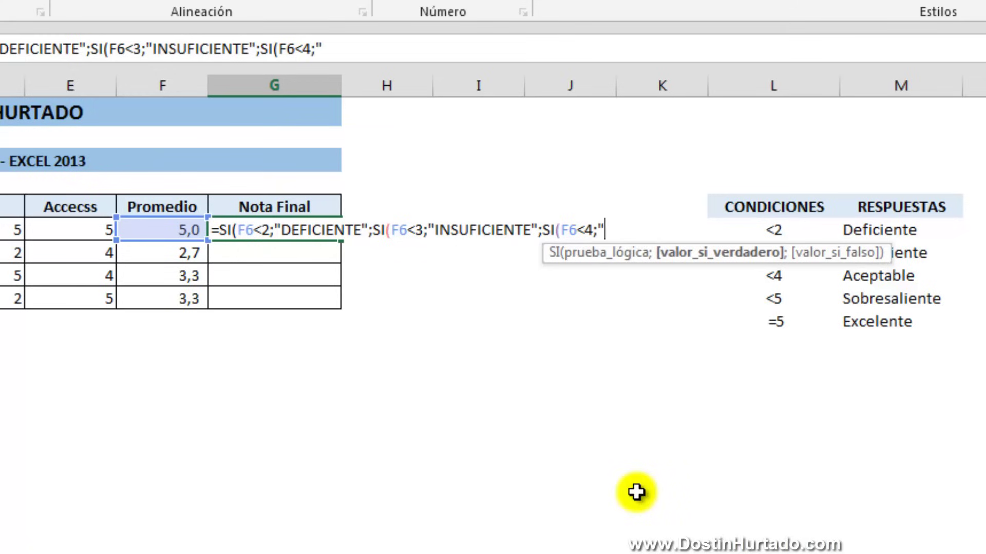
pyautogui.write('ACEPTAB')
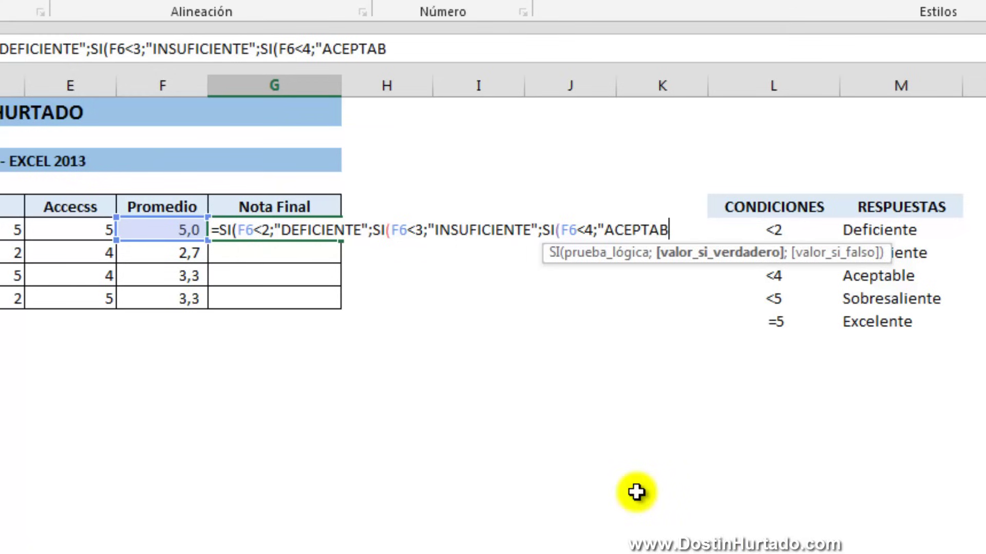
pyautogui.write('LE"')
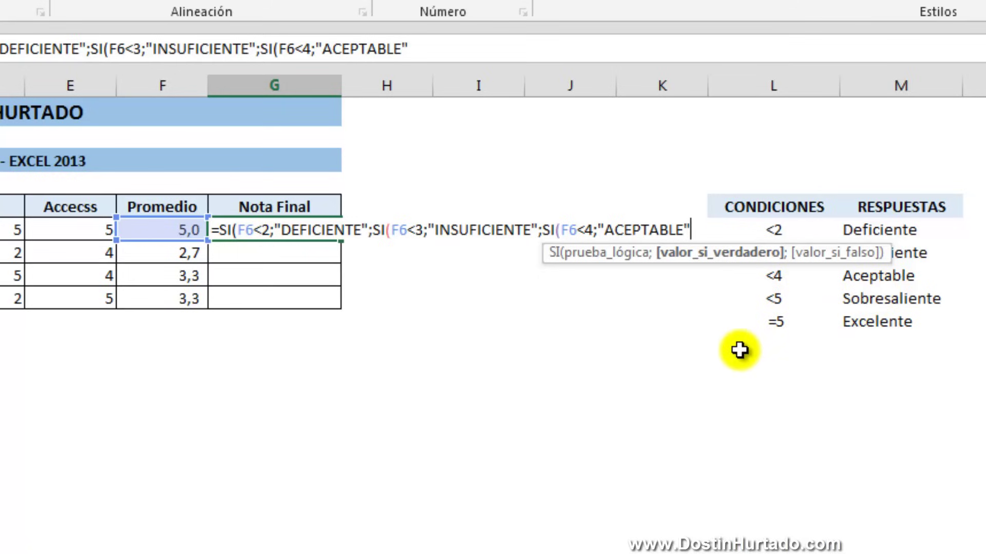
pyautogui.write(';')
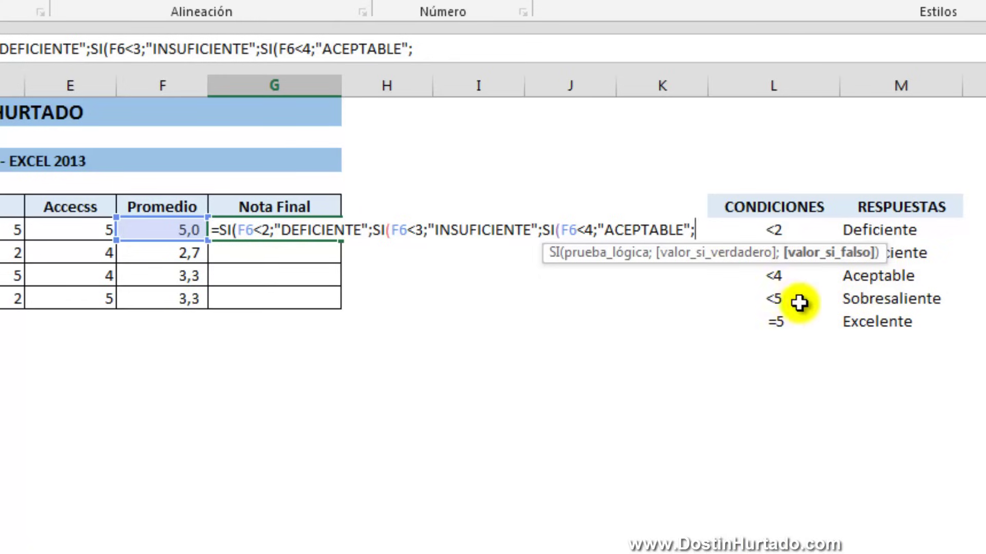
pyautogui.write('SI(')
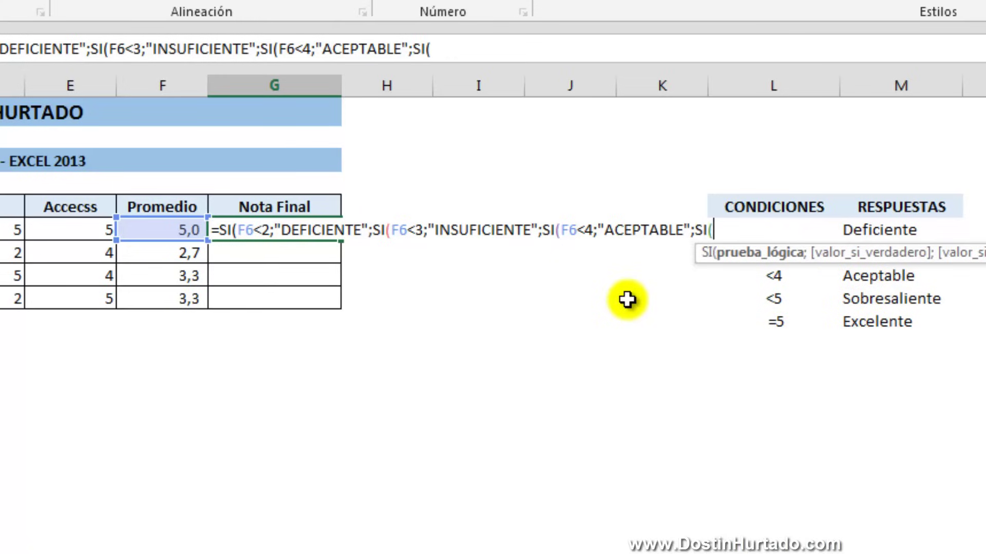
# Finish G6 with F6<5 → SOBRESALIENTE, F6=5 → EXCELENTE, an "ERROR" fallback, and enter it
pyautogui.click(182, 232)
pyautogui.write('<')
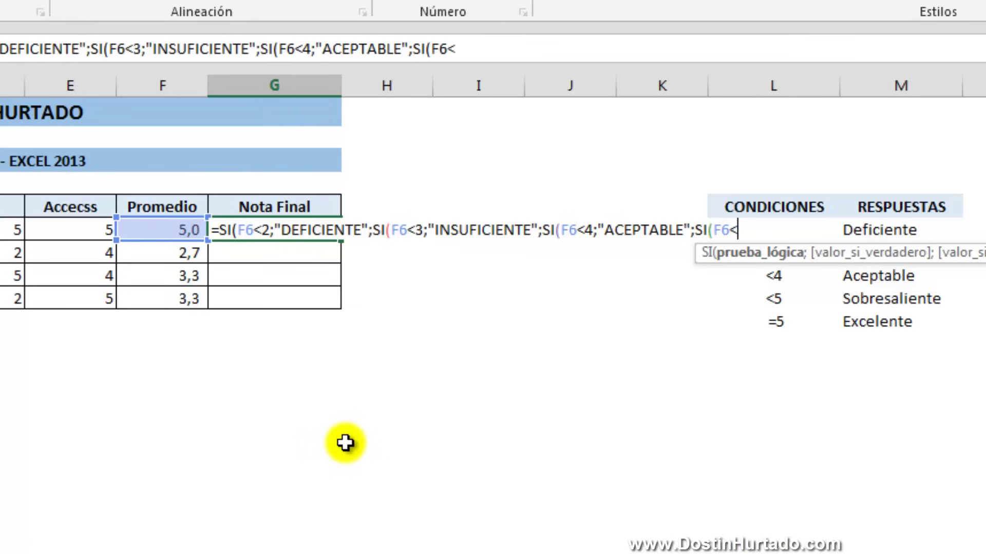
pyautogui.write('5')
pyautogui.write(';')
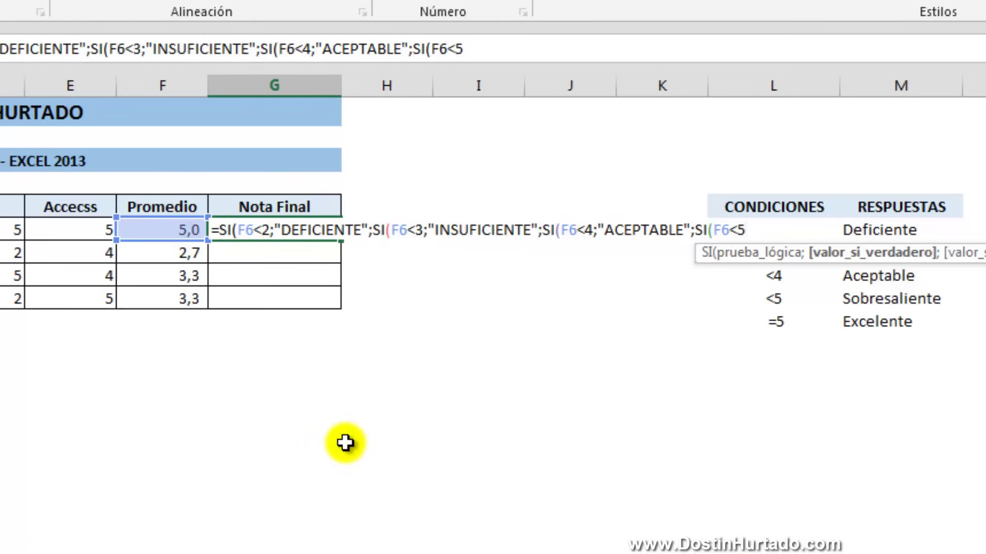
pyautogui.write('"SOBR')
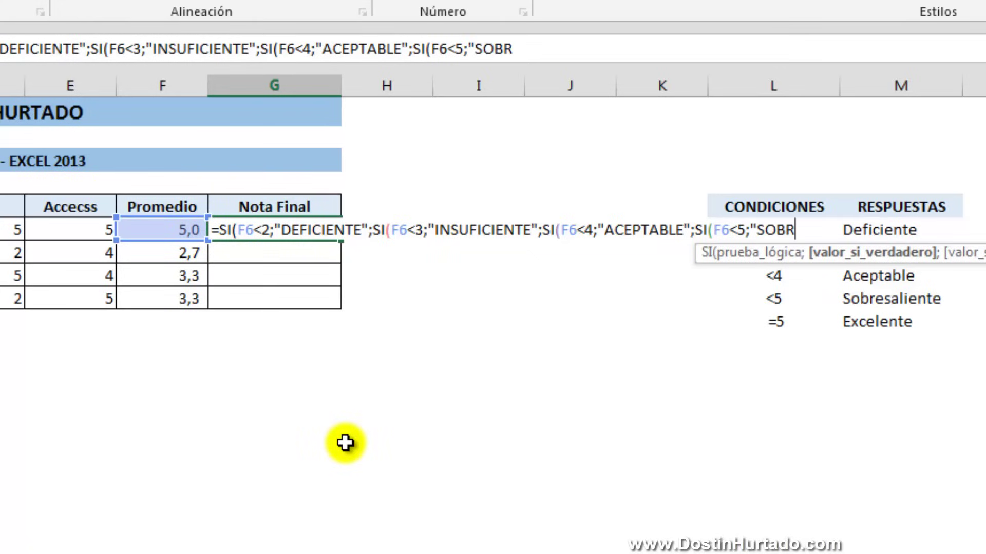
pyautogui.write('ESALIENTE"')
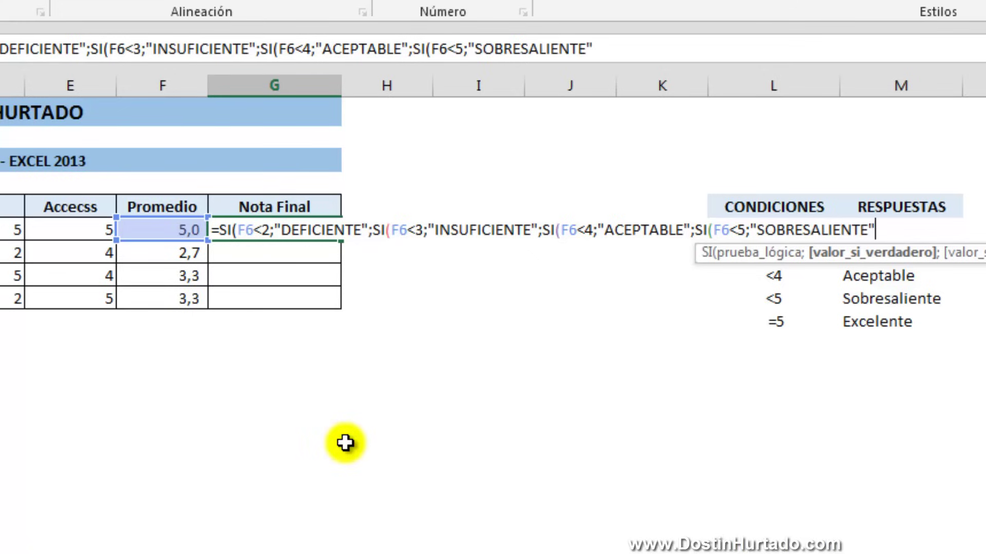
pyautogui.write(';')
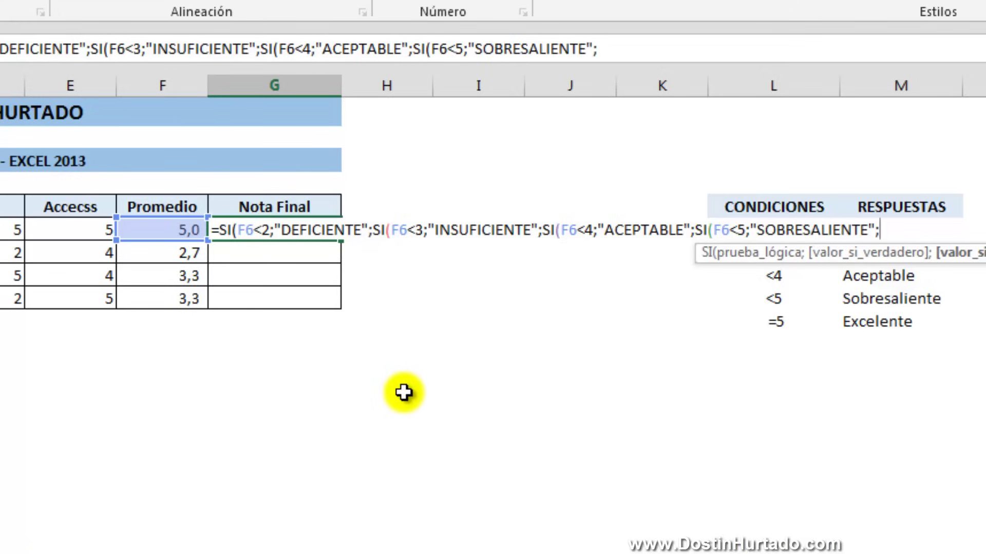
pyautogui.write('S')
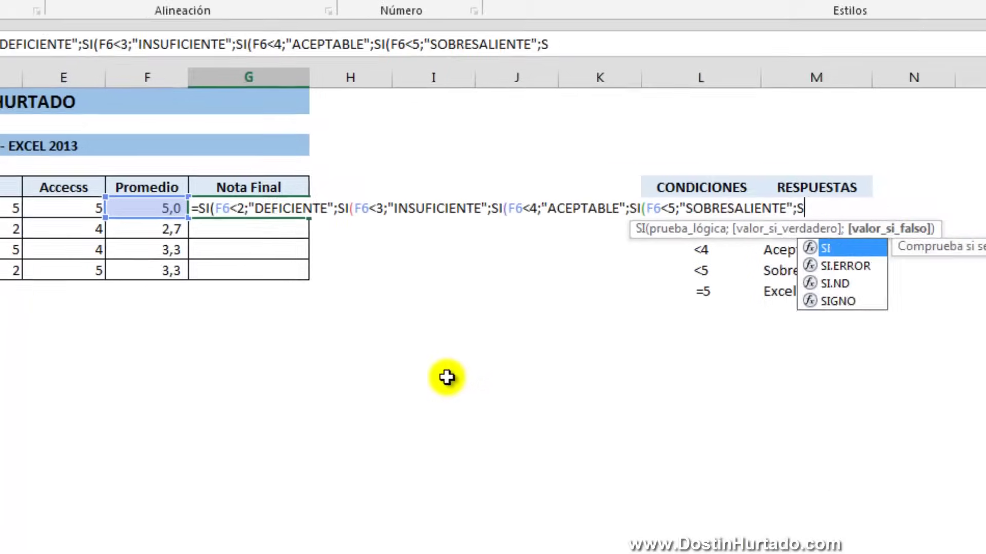
pyautogui.write('I(')
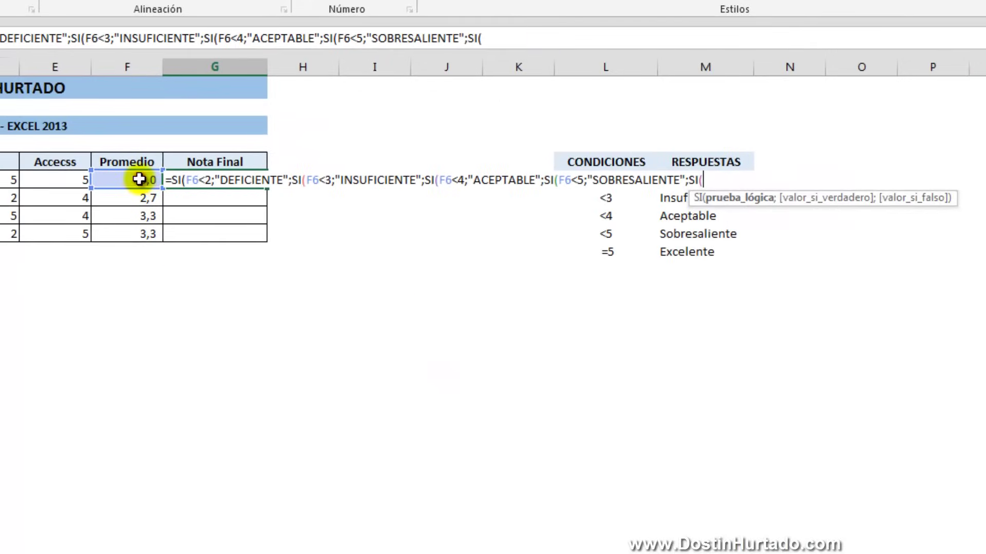
pyautogui.click(145, 180)
pyautogui.write('=5')
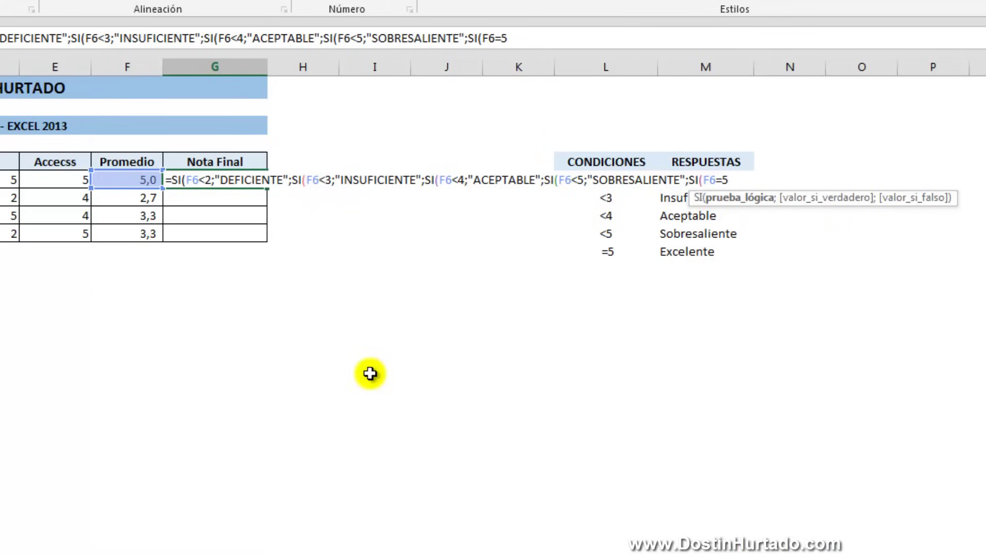
pyautogui.write(';"EX')
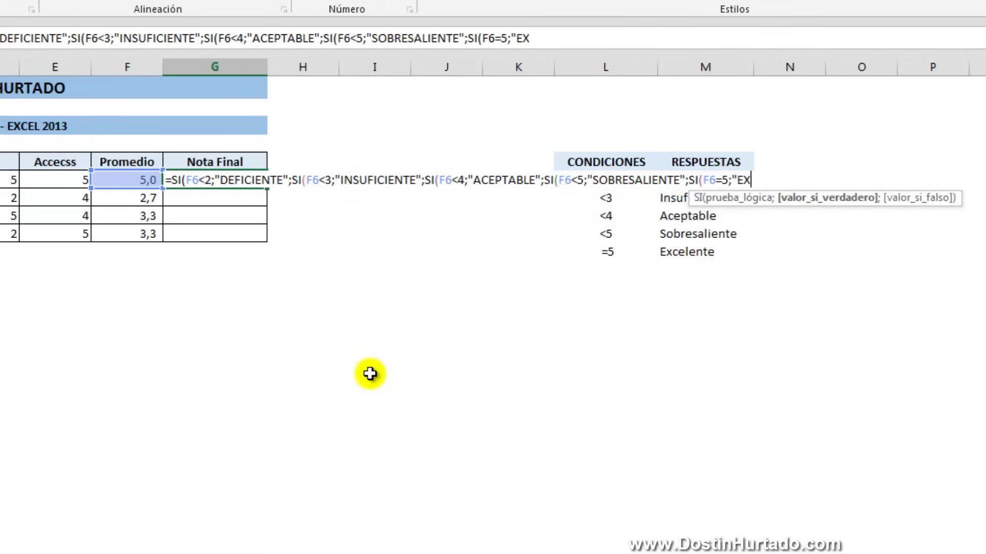
pyautogui.write('CELENTE"')
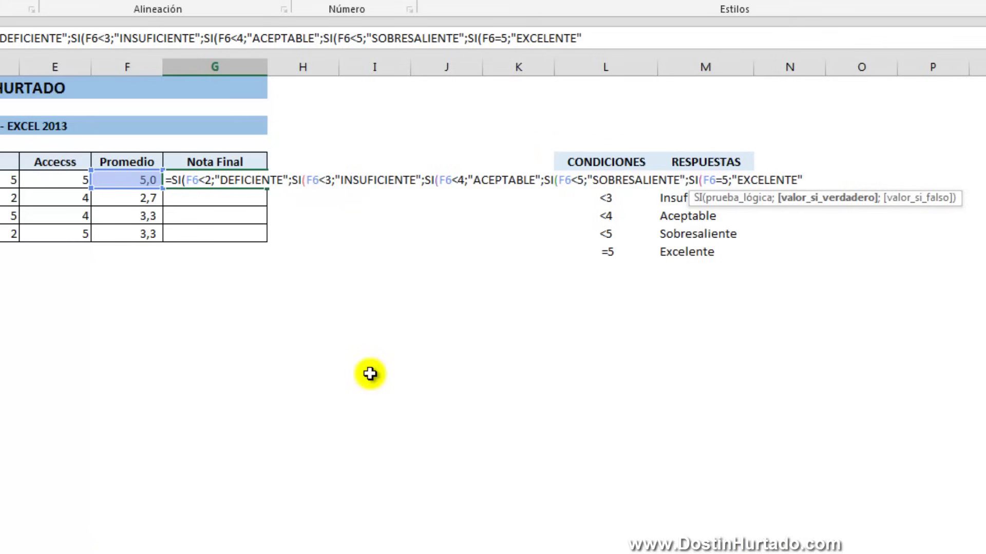
pyautogui.write(';')
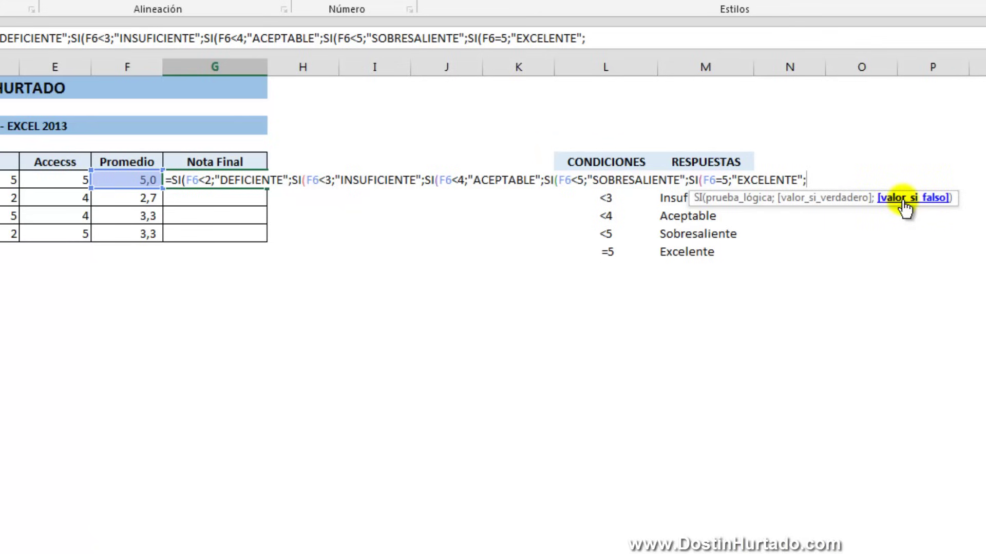
pyautogui.write('SI(')
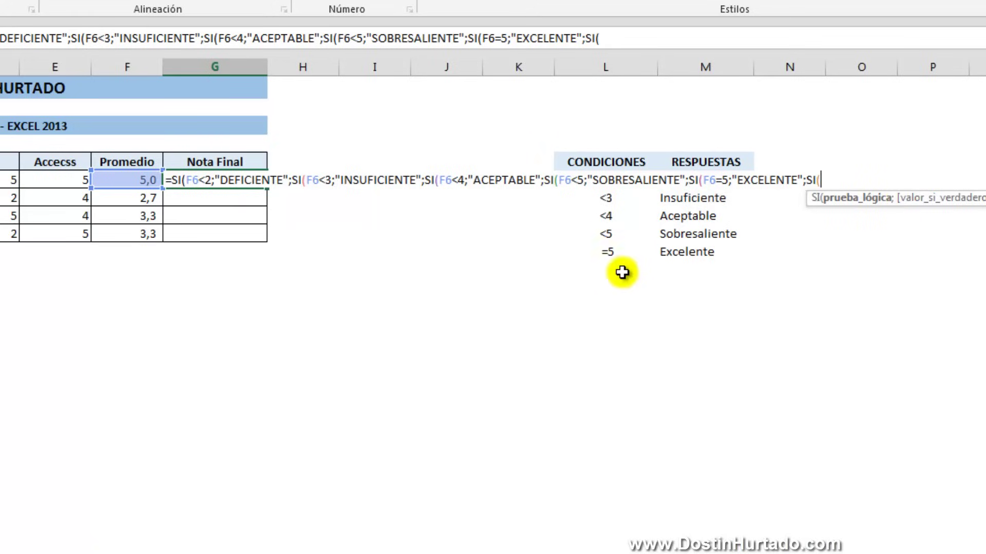
pyautogui.press('BackSpace')
pyautogui.press('BackSpace')
pyautogui.press('BackSpace')
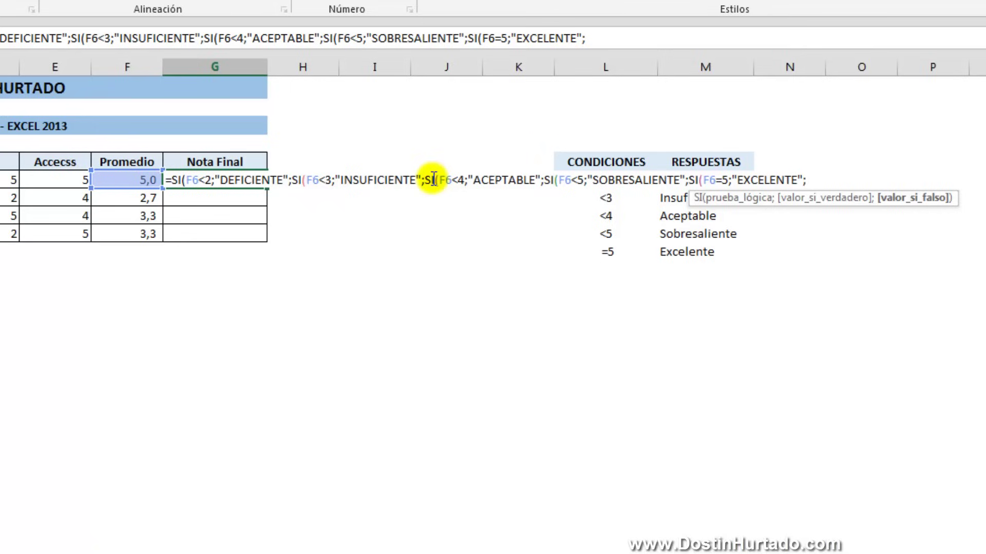
pyautogui.write('"ERROR')
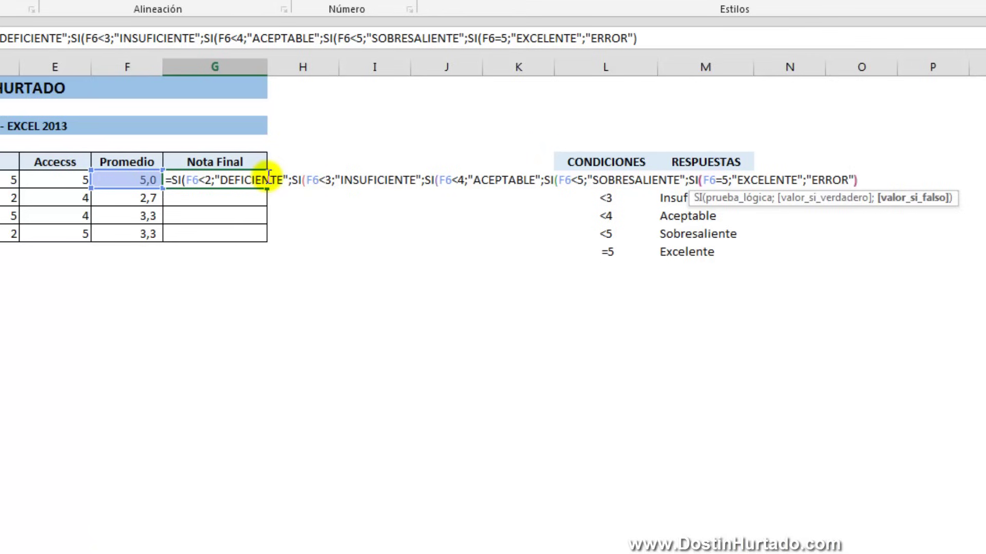
pyautogui.write(')))')
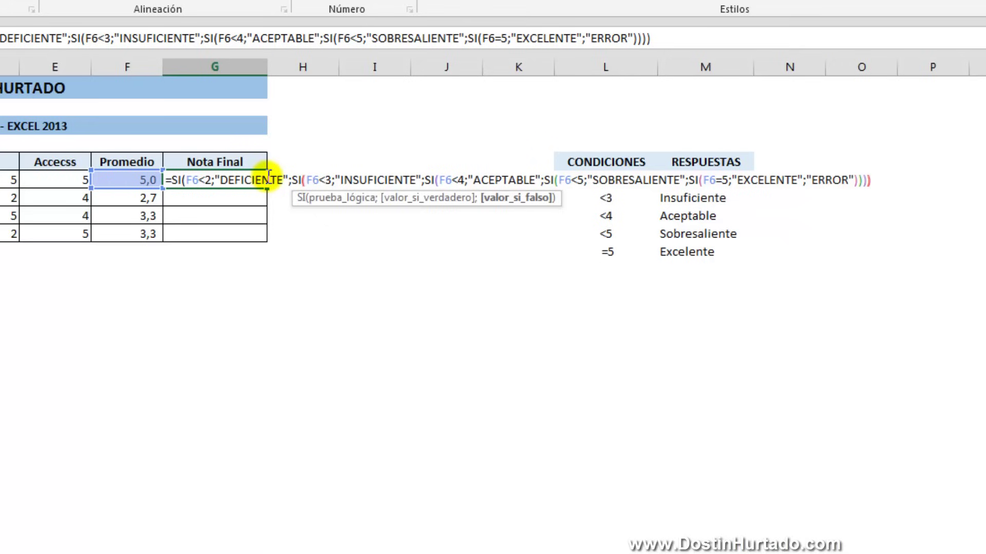
pyautogui.write(')')
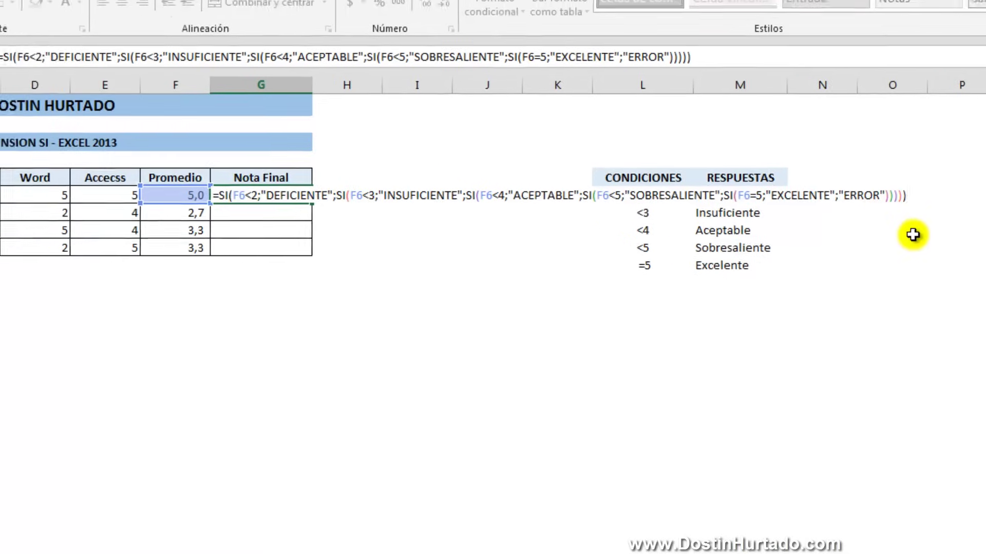
pyautogui.press('Return')
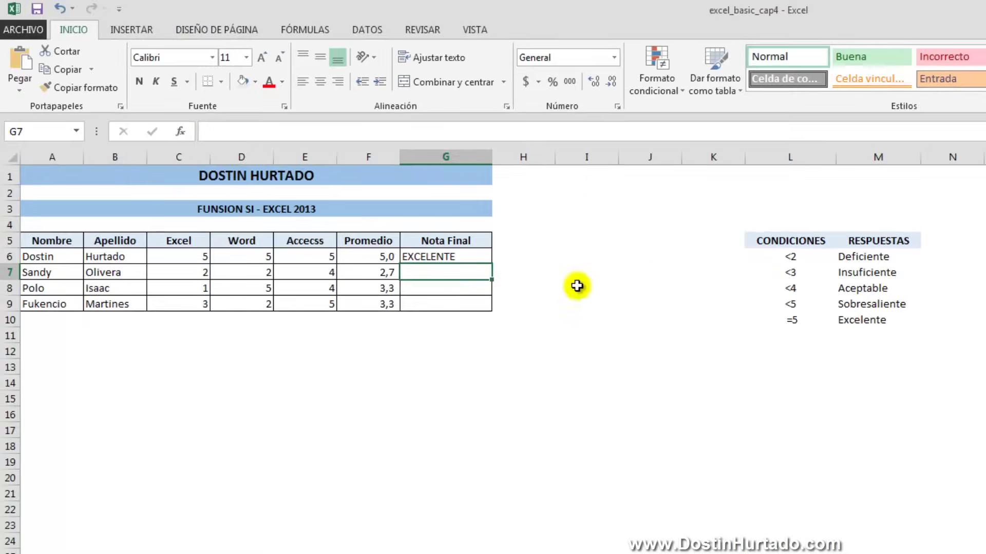
# Test G6's grade by entering Excel scores of 4 and then 2 in C6
pyautogui.click(448, 257)
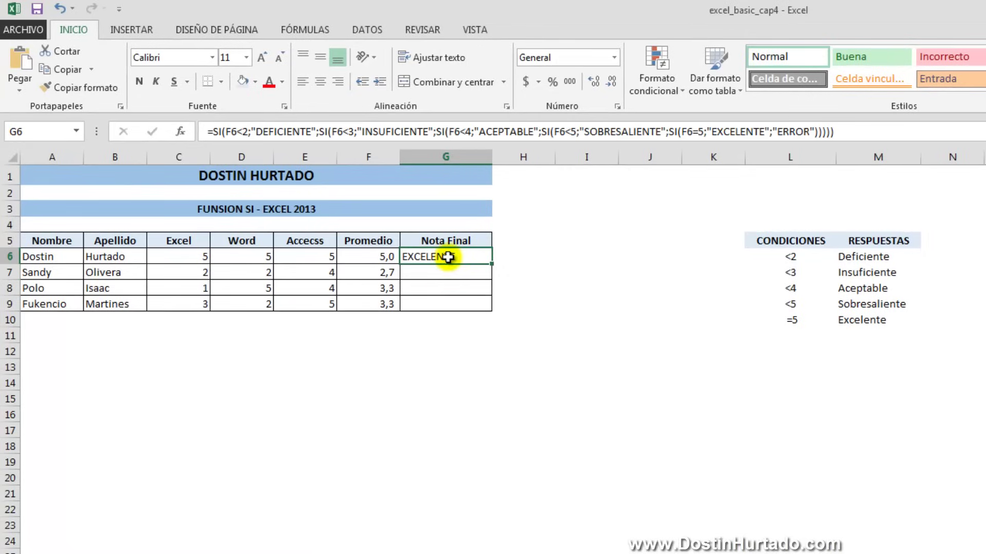
pyautogui.click(430, 257)
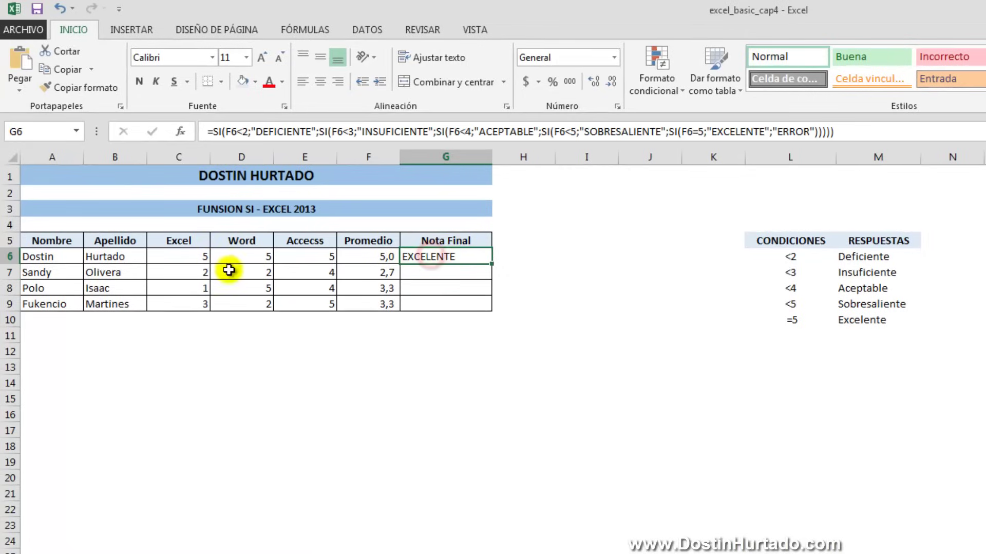
pyautogui.click(206, 255)
pyautogui.write('4')
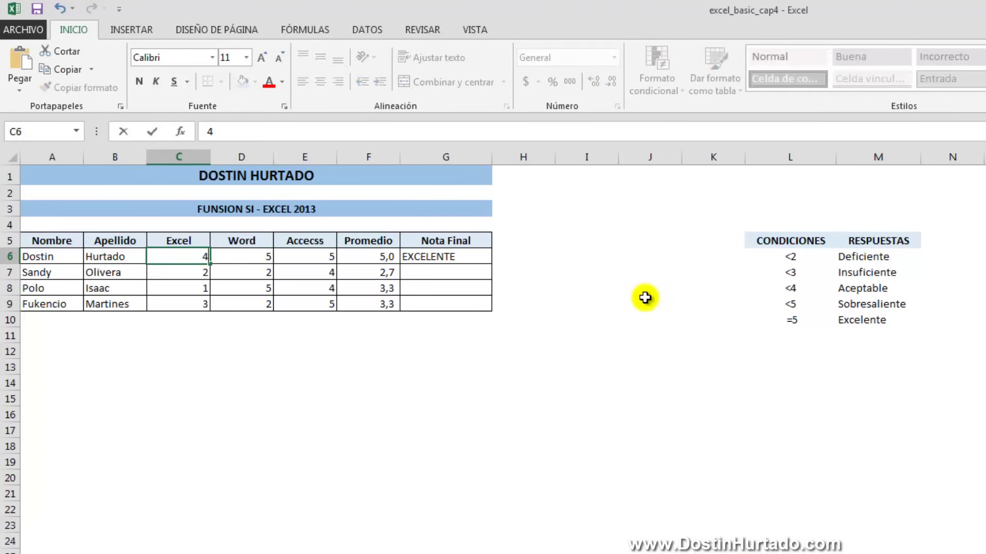
pyautogui.press('Return')
pyautogui.click(192, 258)
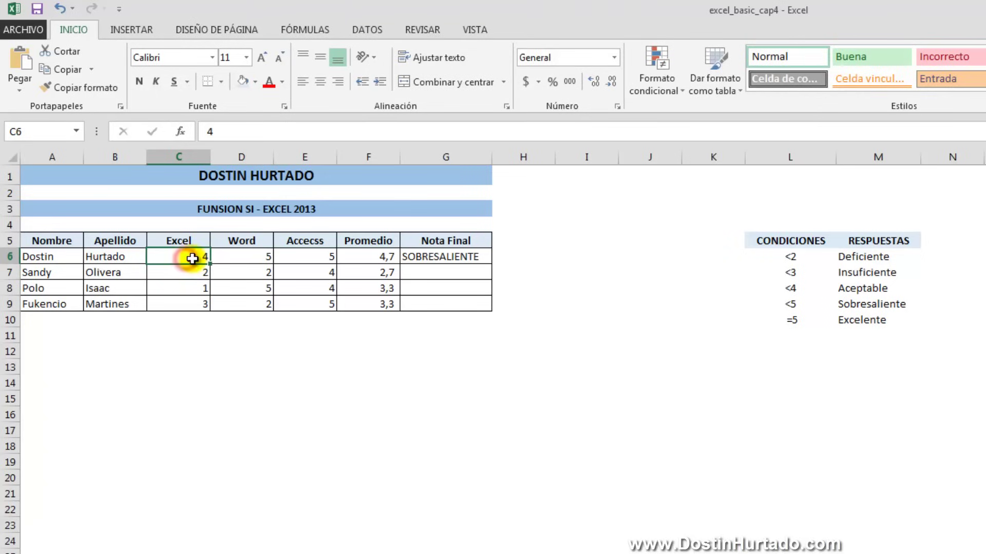
pyautogui.write('2')
pyautogui.press('Return')
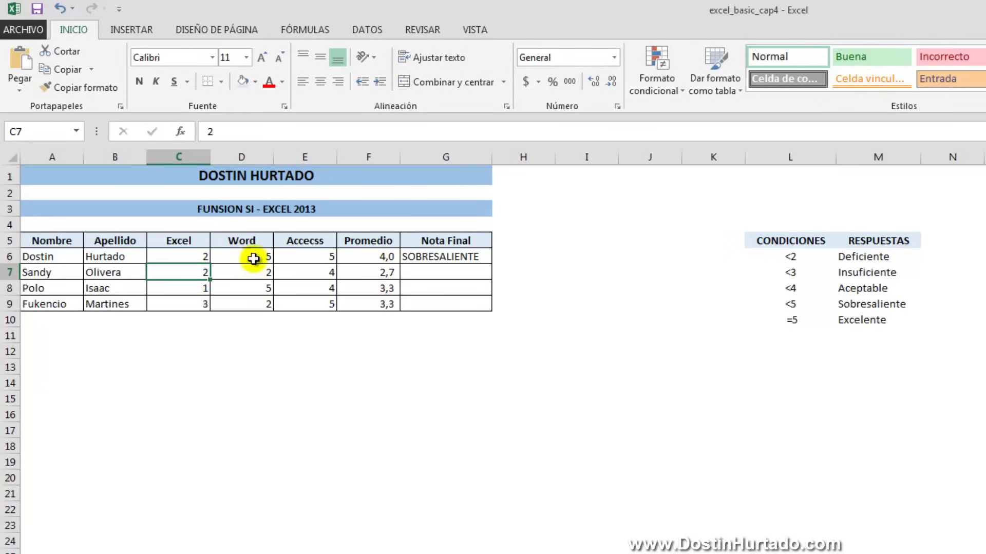
# Set C6 to 1, then check F6's average and the conditions in column L
pyautogui.click(194, 256)
pyautogui.write('1')
pyautogui.press('Return')
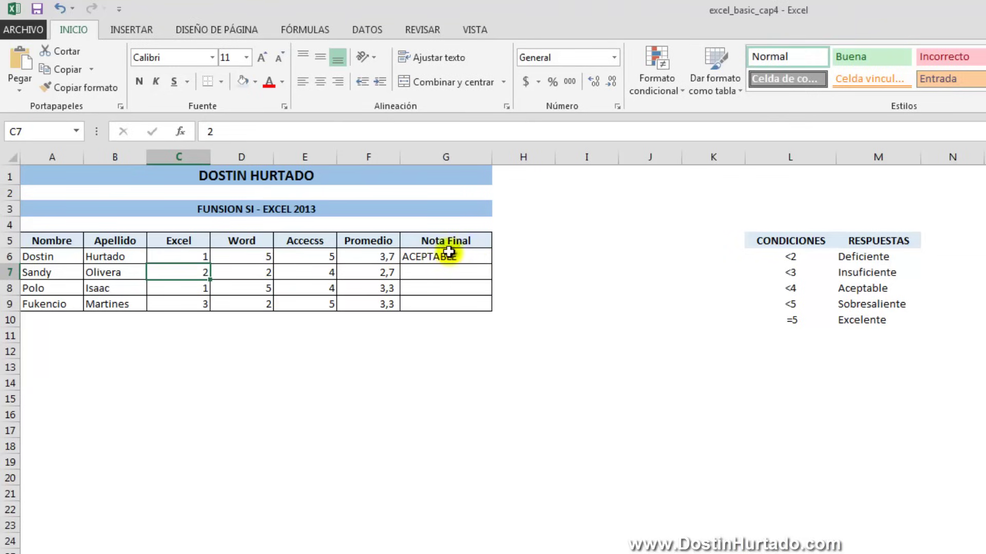
pyautogui.click(380, 257)
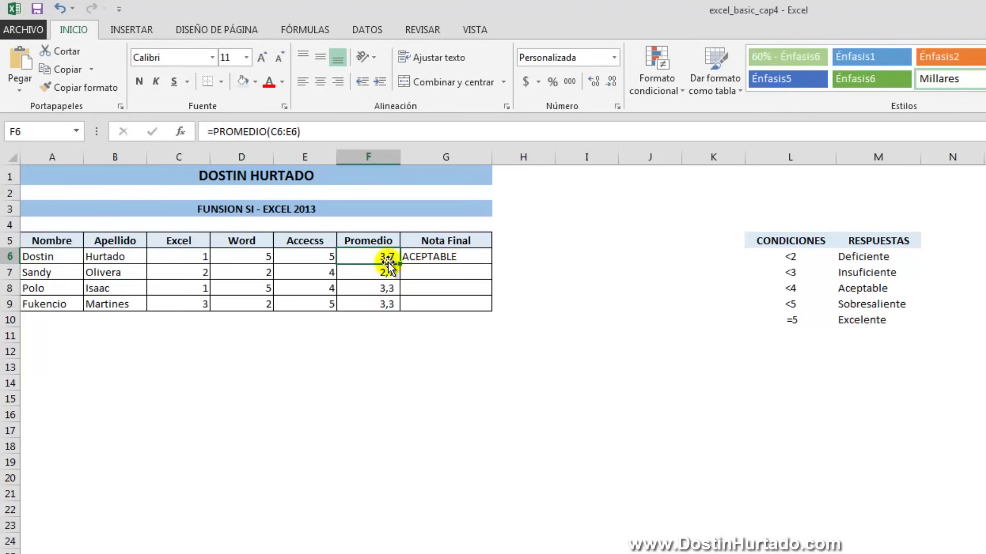
pyautogui.moveTo(786, 256); pyautogui.dragTo(812, 336)
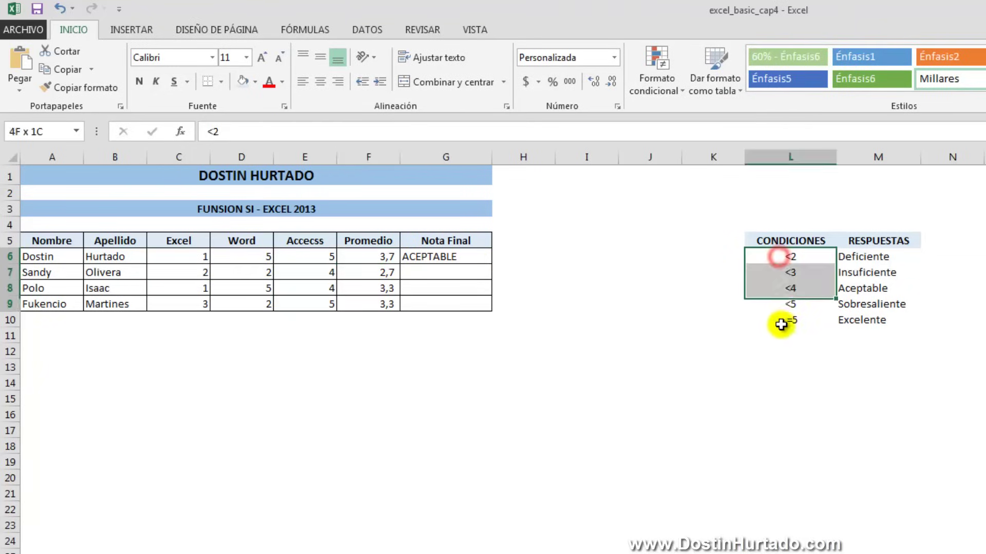
pyautogui.click(806, 334)
pyautogui.click(799, 319)
pyautogui.click(812, 257)
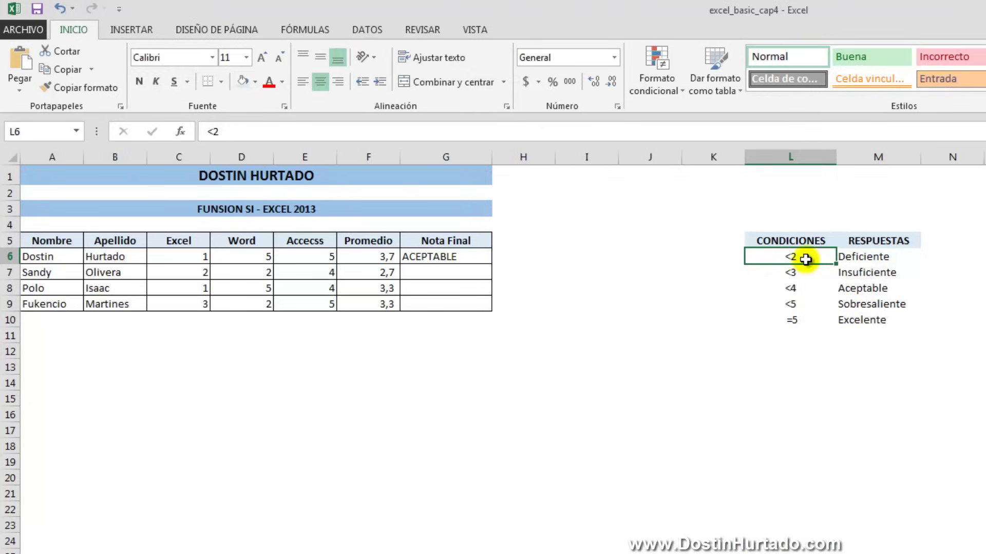
pyautogui.click(844, 257)
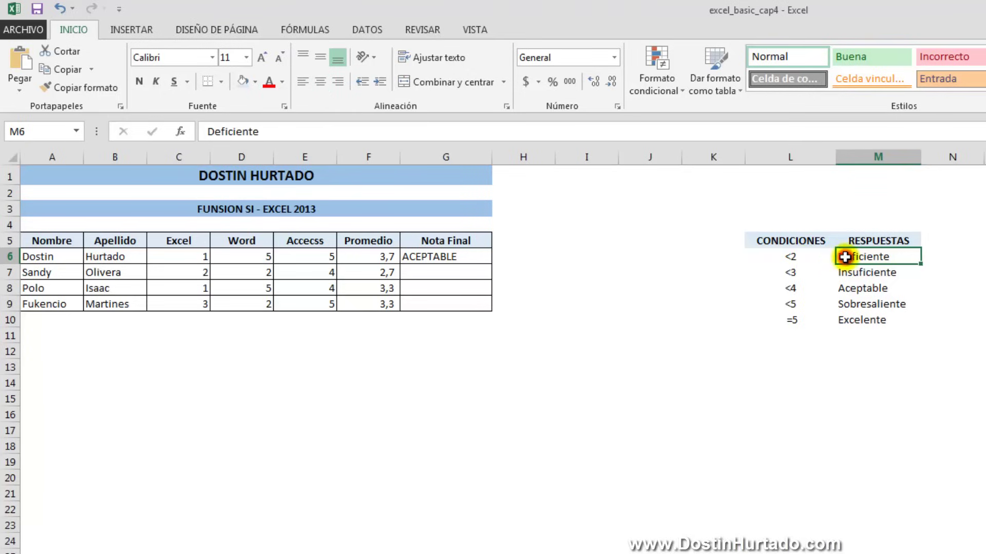
pyautogui.click(810, 259)
pyautogui.click(823, 274)
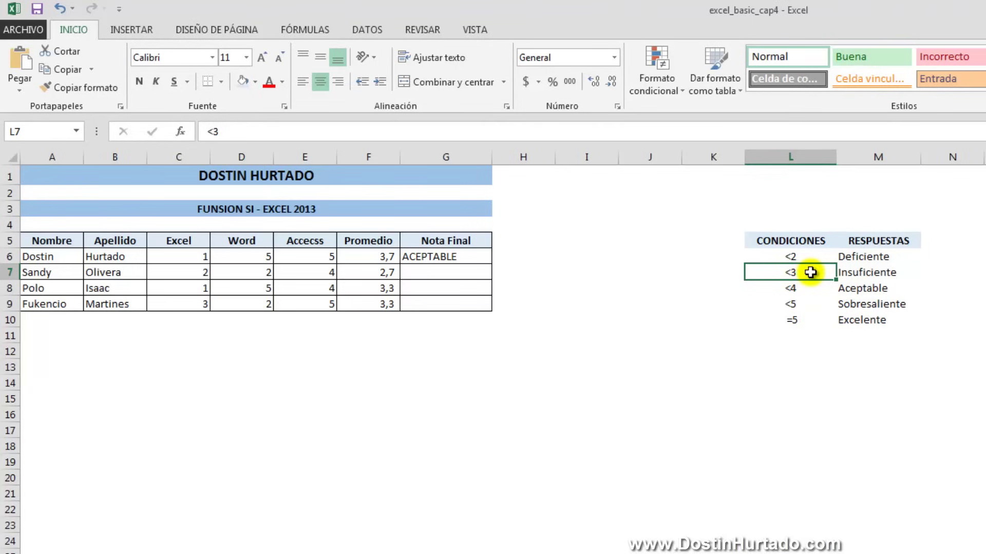
pyautogui.moveTo(814, 273); pyautogui.dragTo(849, 273)
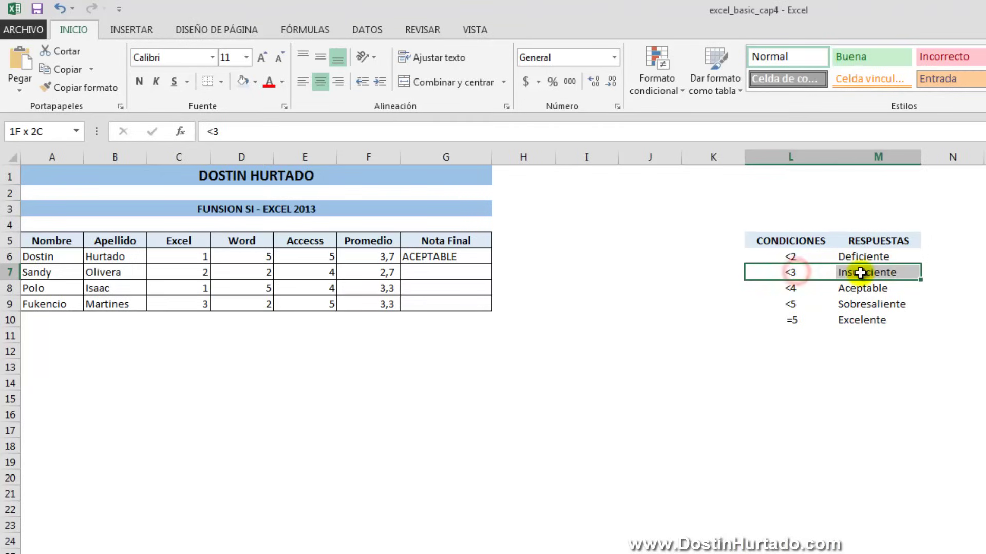
pyautogui.moveTo(795, 257); pyautogui.dragTo(879, 259)
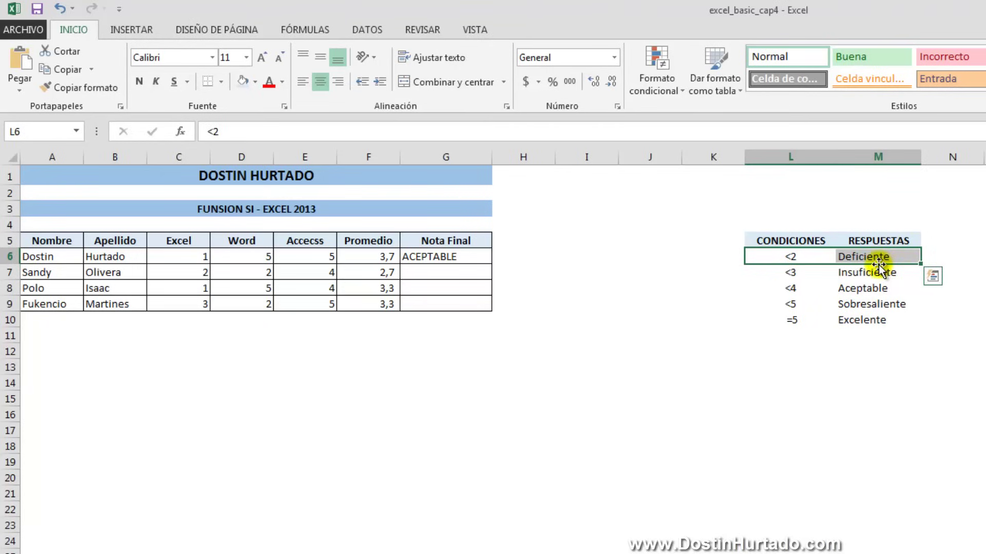
pyautogui.click(790, 254)
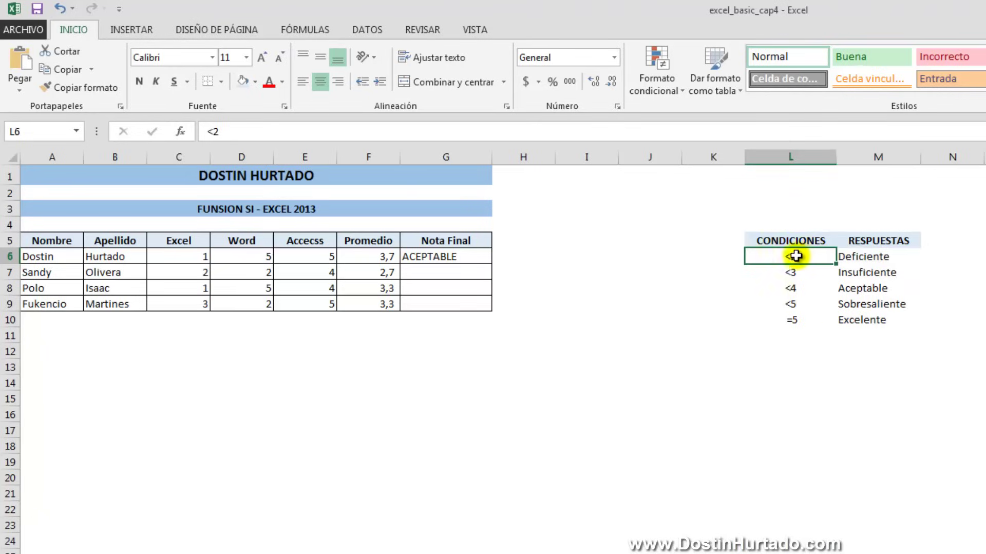
pyautogui.click(792, 273)
pyautogui.click(791, 288)
pyautogui.click(789, 303)
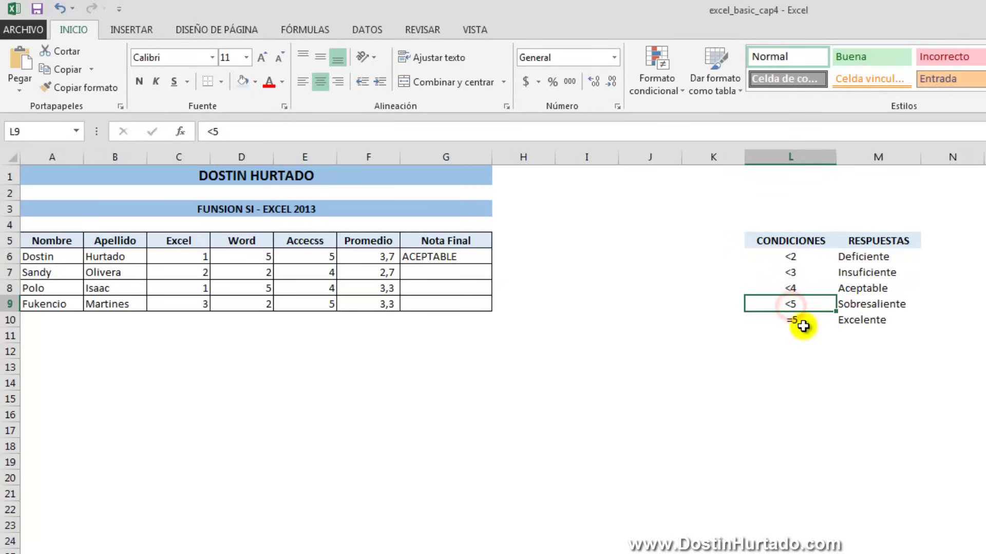
pyautogui.click(799, 320)
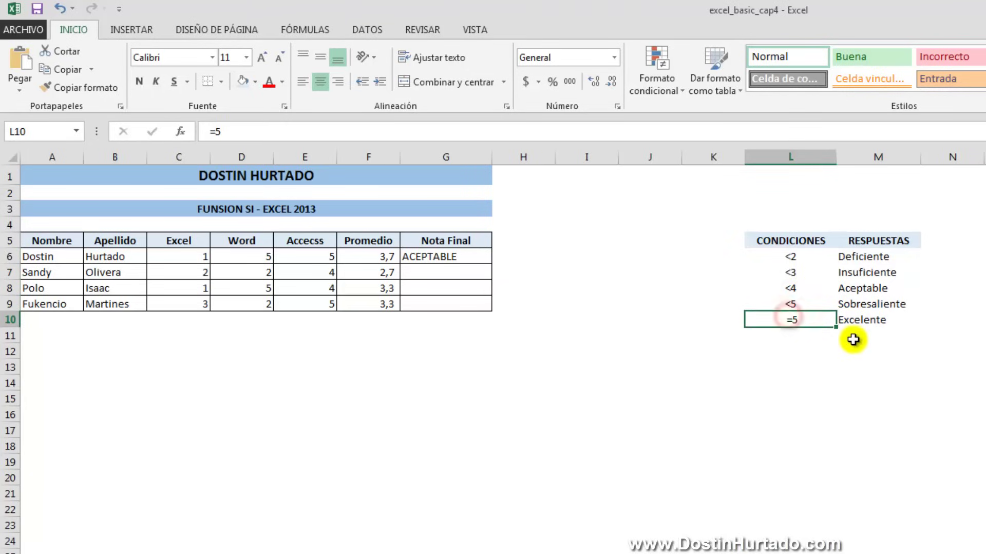
pyautogui.moveTo(793, 319); pyautogui.dragTo(840, 319)
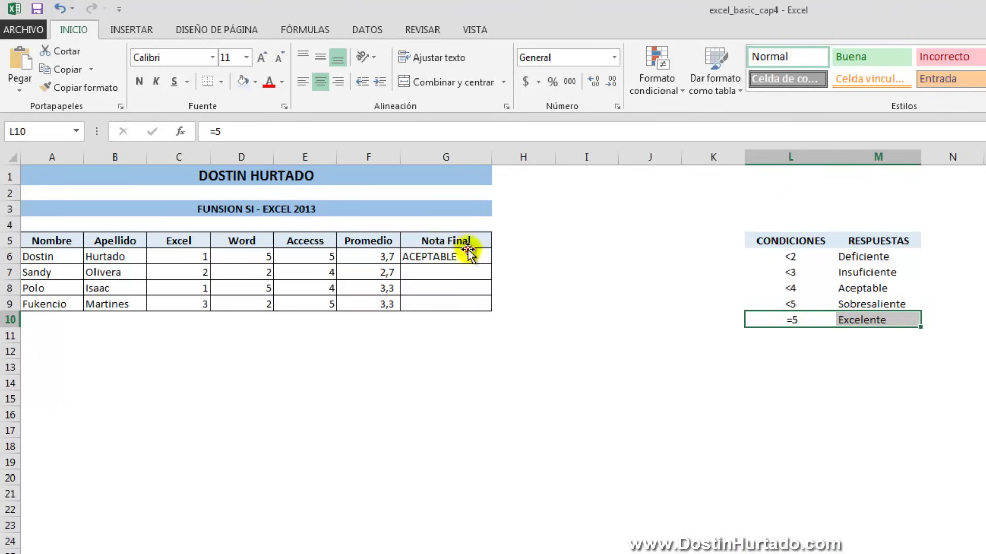
pyautogui.click(465, 253)
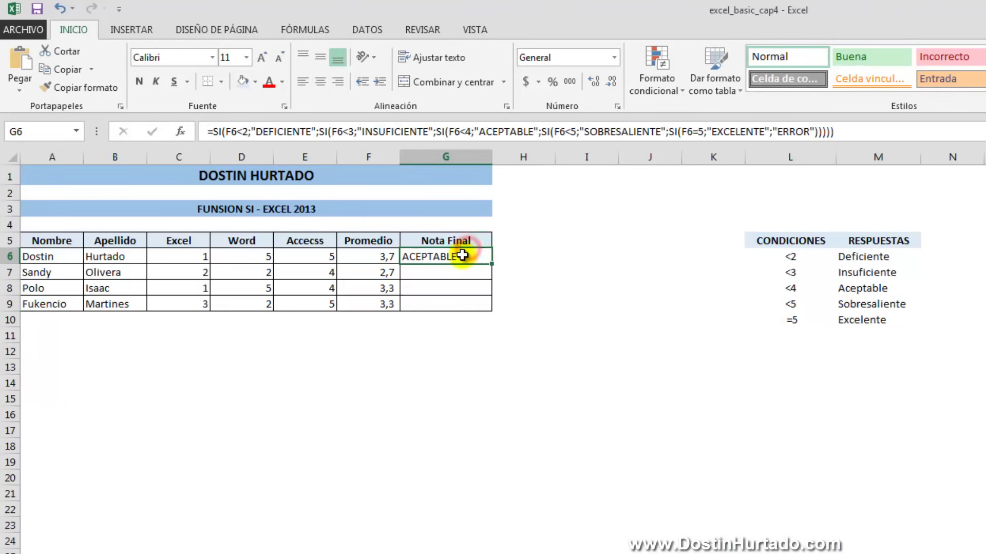
# Enter 100 as the first student's Excel score in C6 and inspect F6 and G6
pyautogui.doubleClick(794, 132)
pyautogui.press('Return')
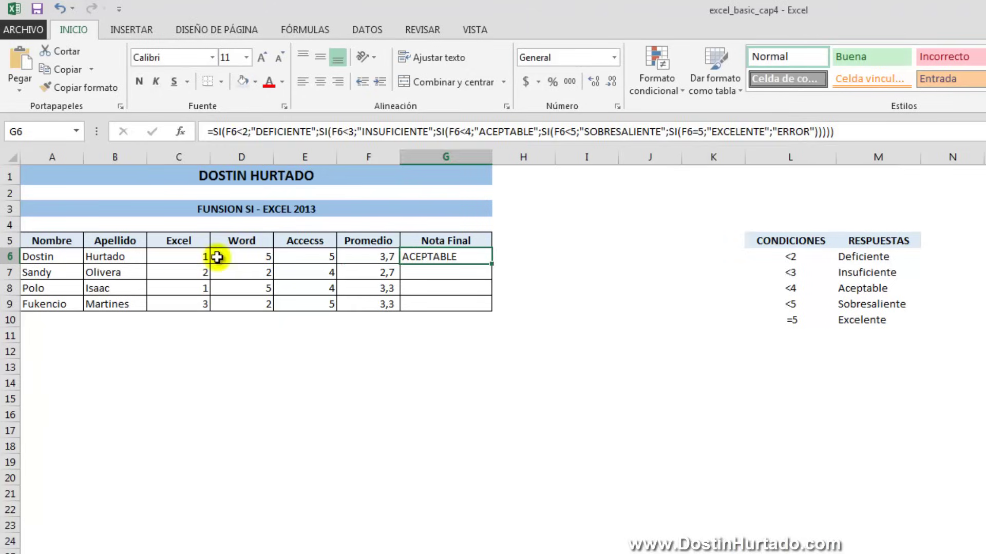
pyautogui.click(193, 255)
pyautogui.write('100')
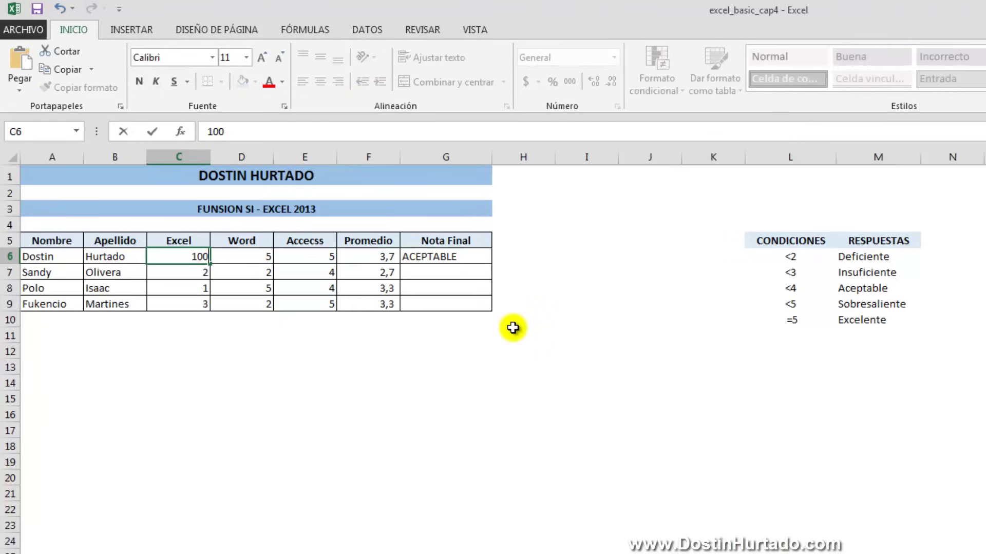
pyautogui.press('Return')
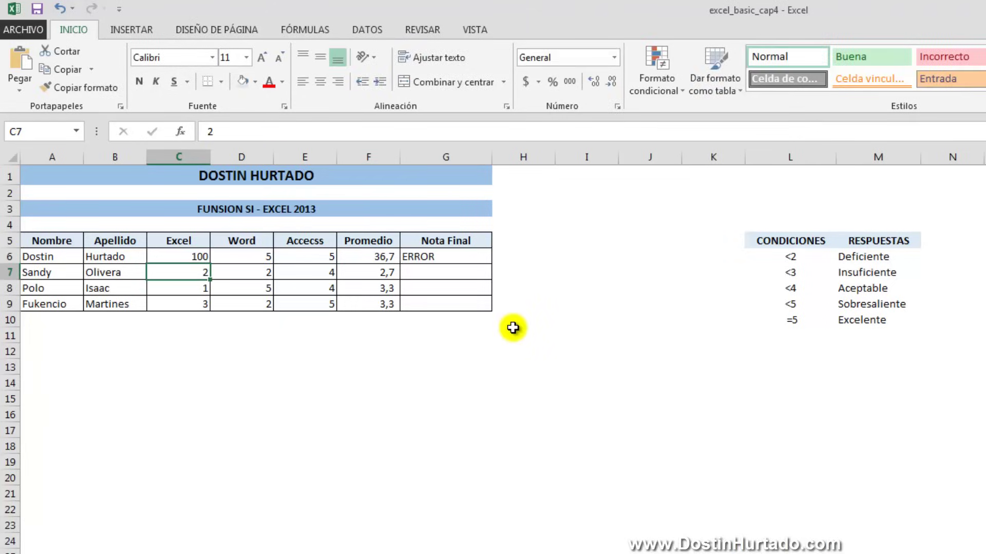
pyautogui.click(373, 260)
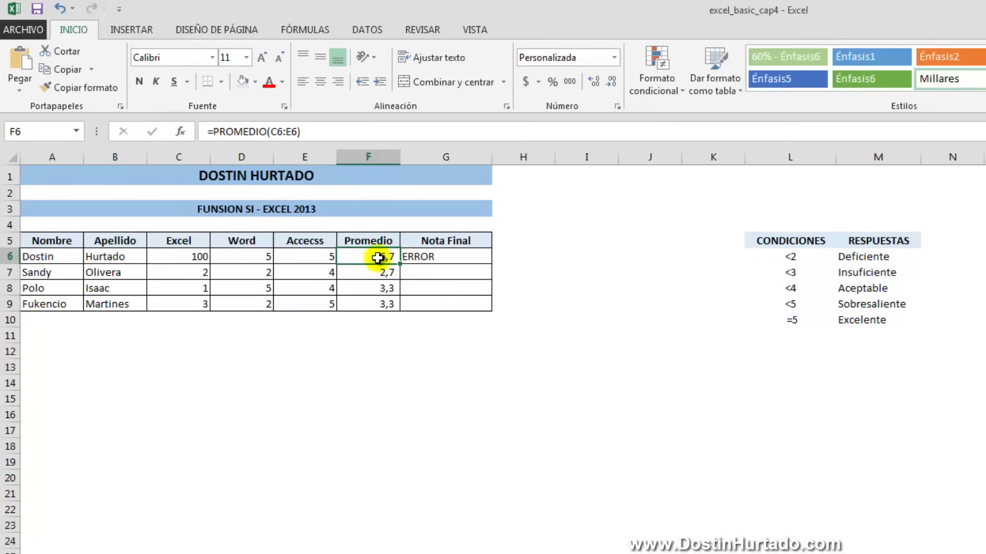
pyautogui.click(464, 258)
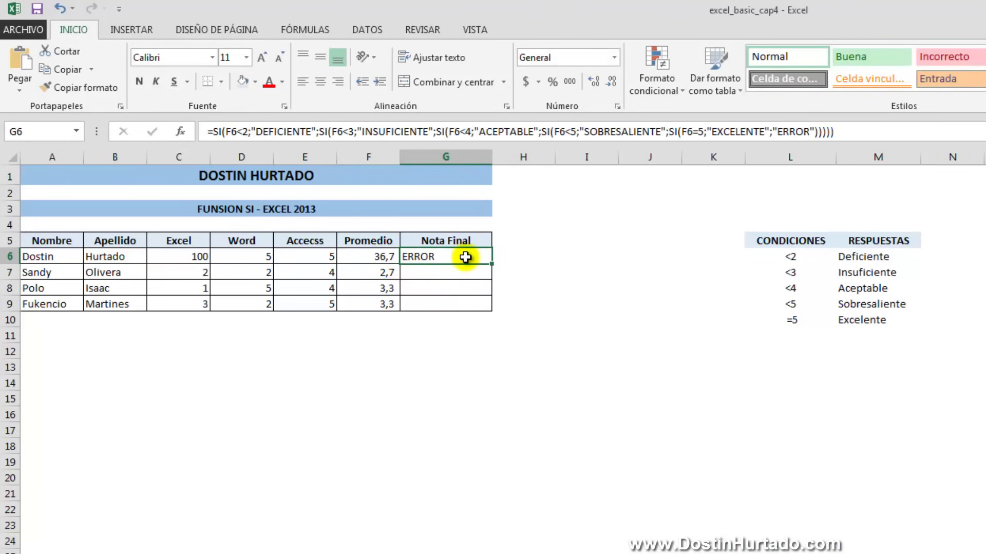
pyautogui.click(383, 255)
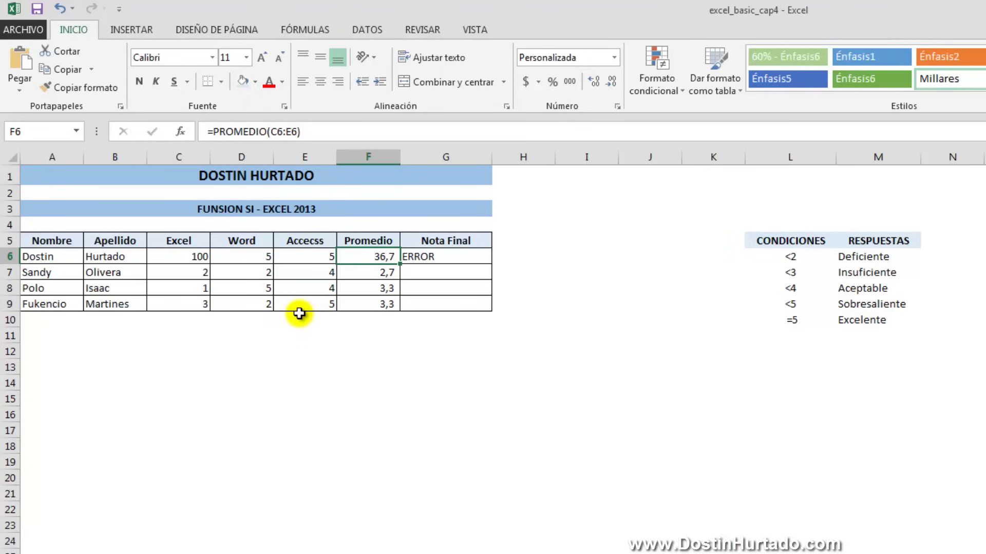
# Change the C6 Excel score to -100 to test the ERROR result
pyautogui.click(199, 257)
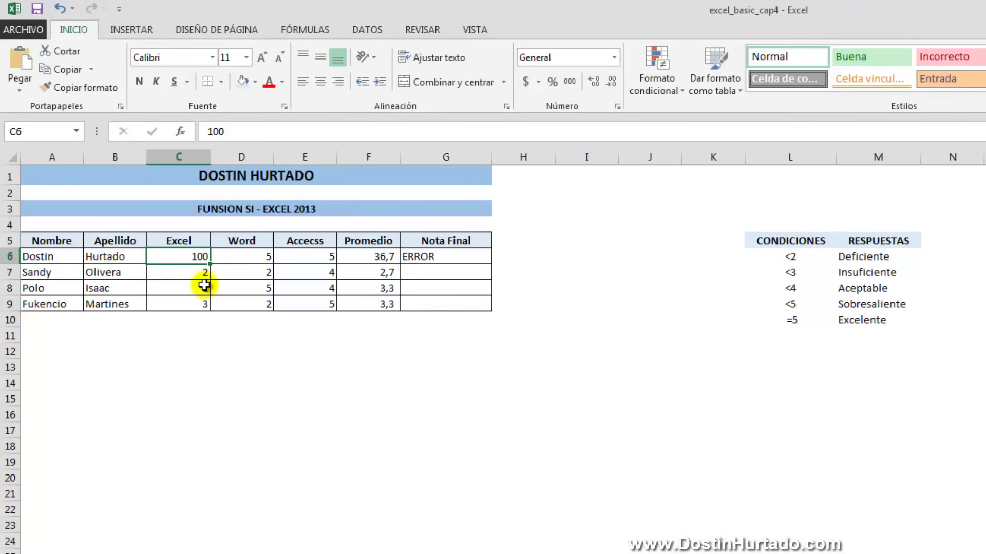
pyautogui.click(413, 257)
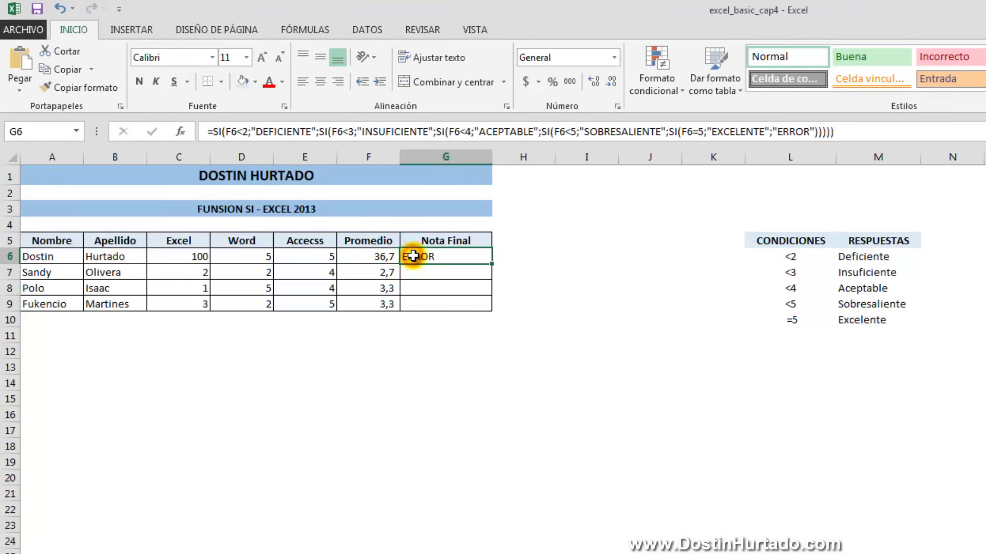
pyautogui.click(187, 261)
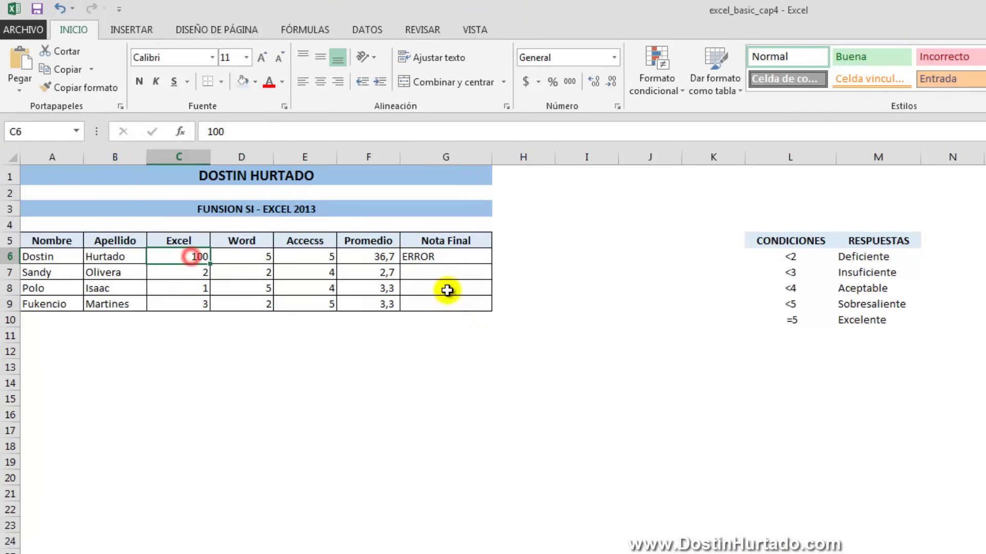
pyautogui.write('-1')
pyautogui.press('Return')
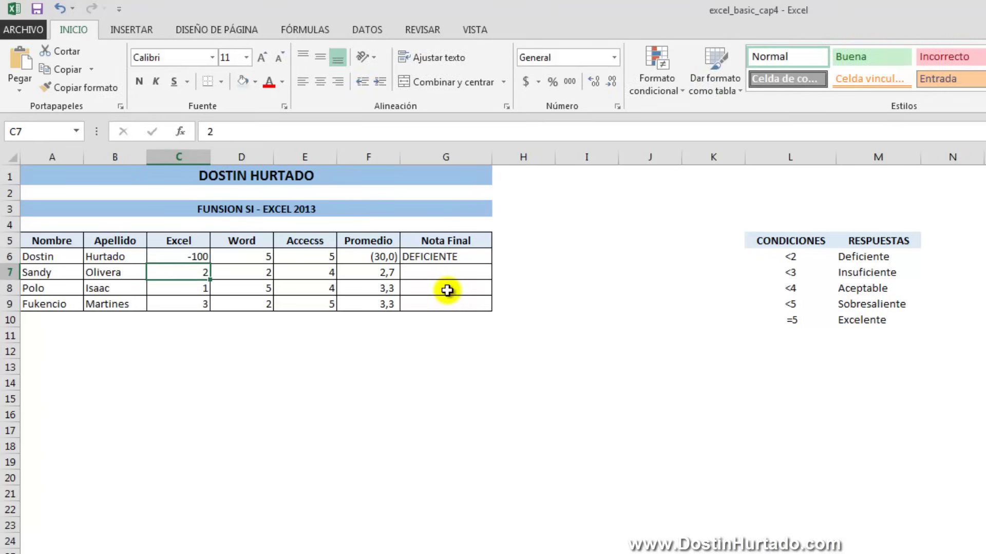
# Fill G6's grade formula down to G9 and reset C6 to 5
pyautogui.click(439, 256)
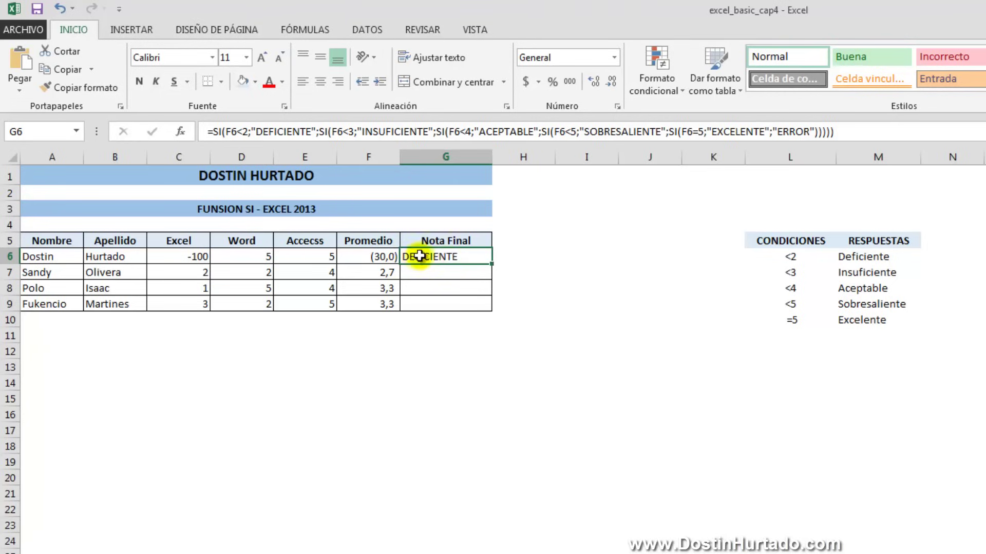
pyautogui.moveTo(491, 263); pyautogui.dragTo(492, 310)
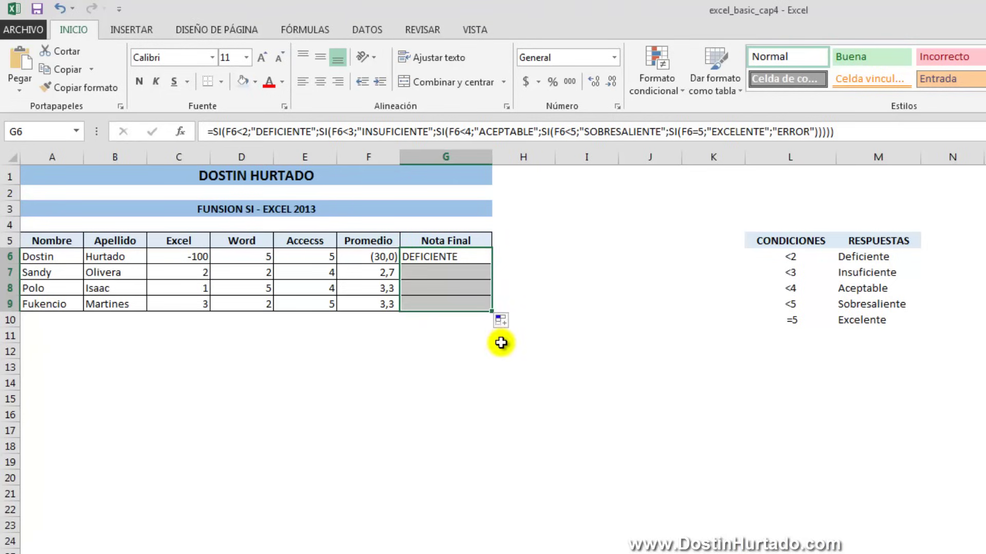
pyautogui.click(439, 273)
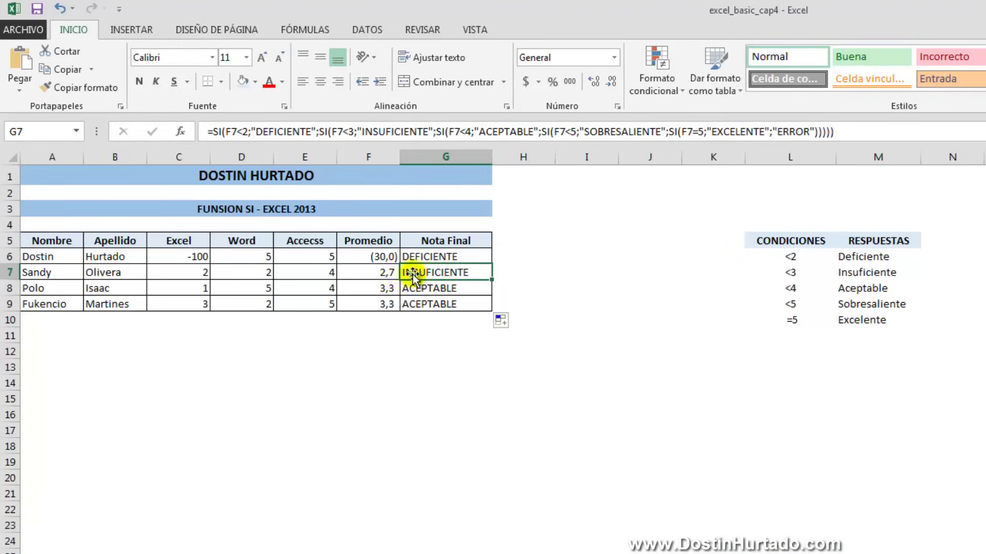
pyautogui.click(198, 257)
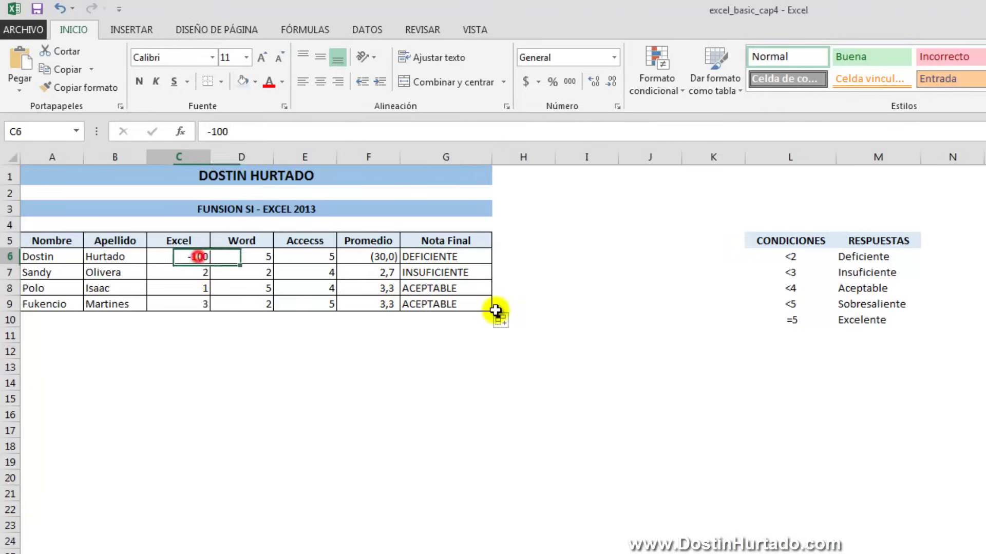
pyautogui.write('5')
pyautogui.press('Return')
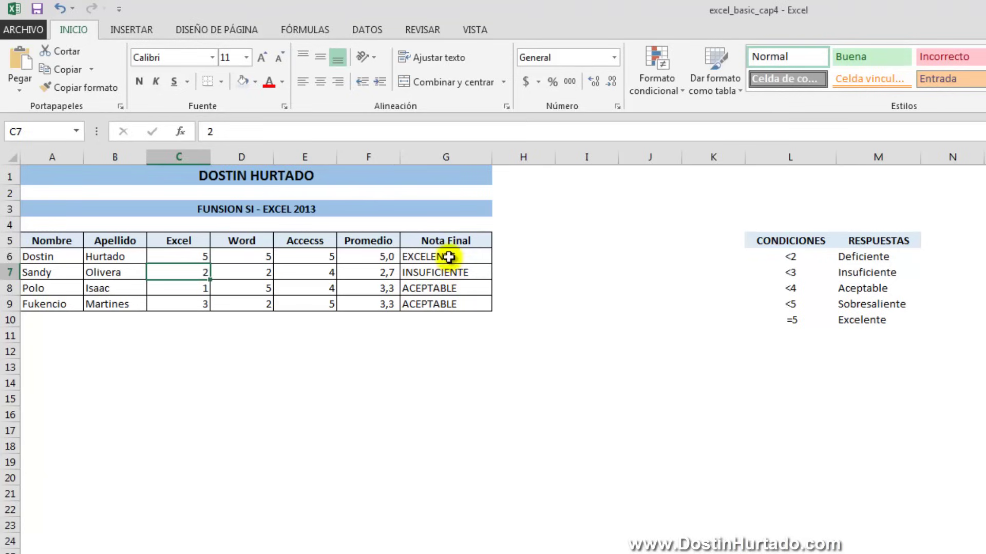
# Enter 4,9 as the first student's Excel score in C6
pyautogui.click(449, 257)
pyautogui.click(395, 256)
pyautogui.click(206, 258)
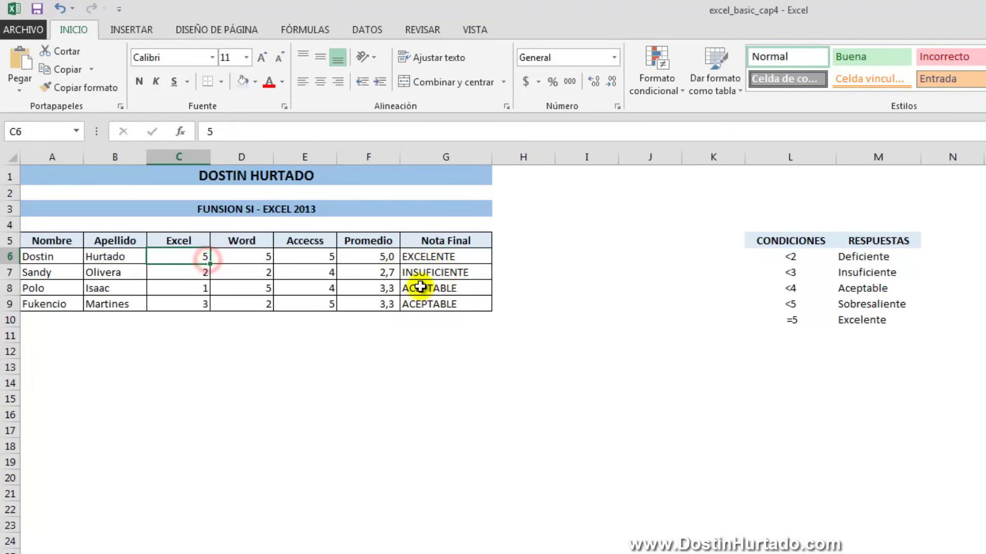
pyautogui.write('4,9')
pyautogui.press('Return')
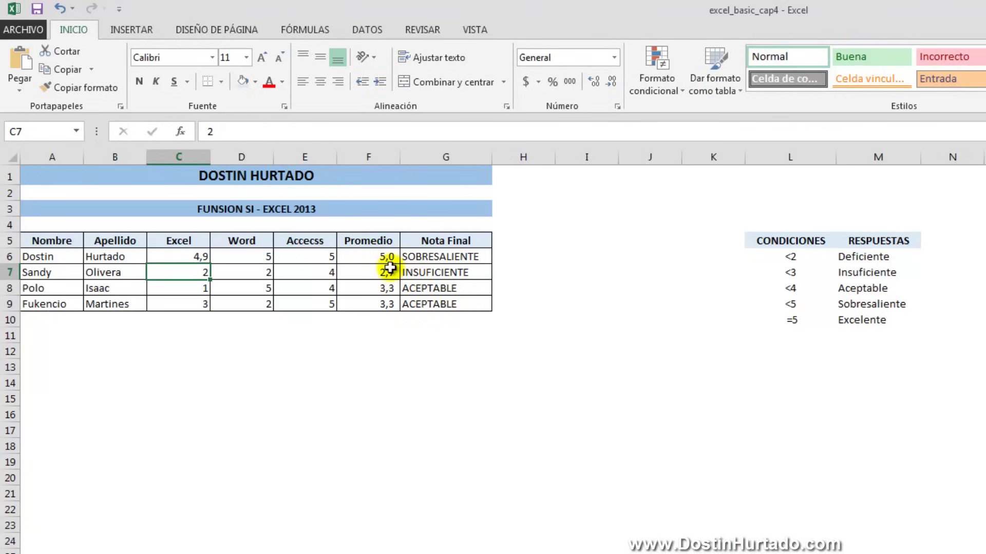
# Give F6's average an extra decimal, set C6 back to 5, and confirm G6 shows EXCELENTE
pyautogui.click(384, 259)
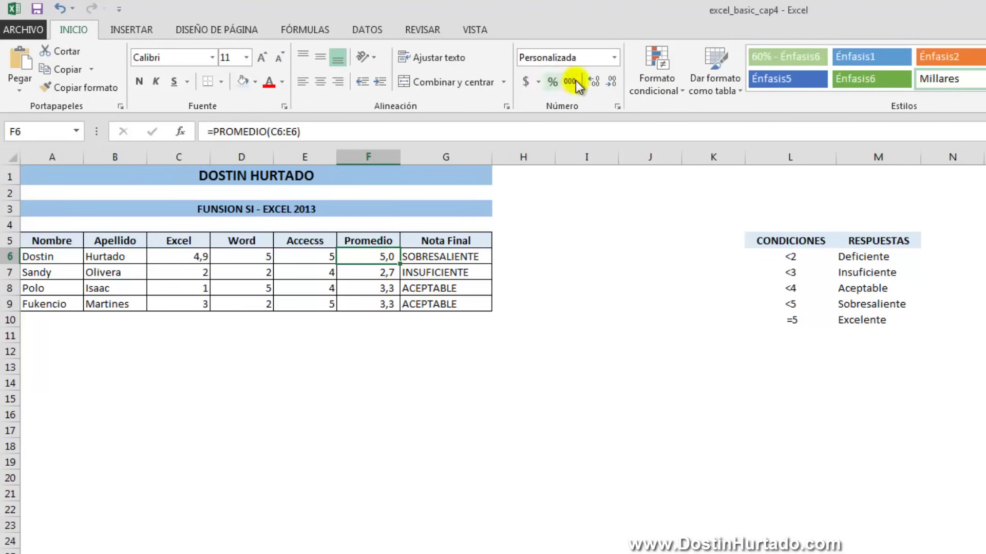
pyautogui.click(593, 81)
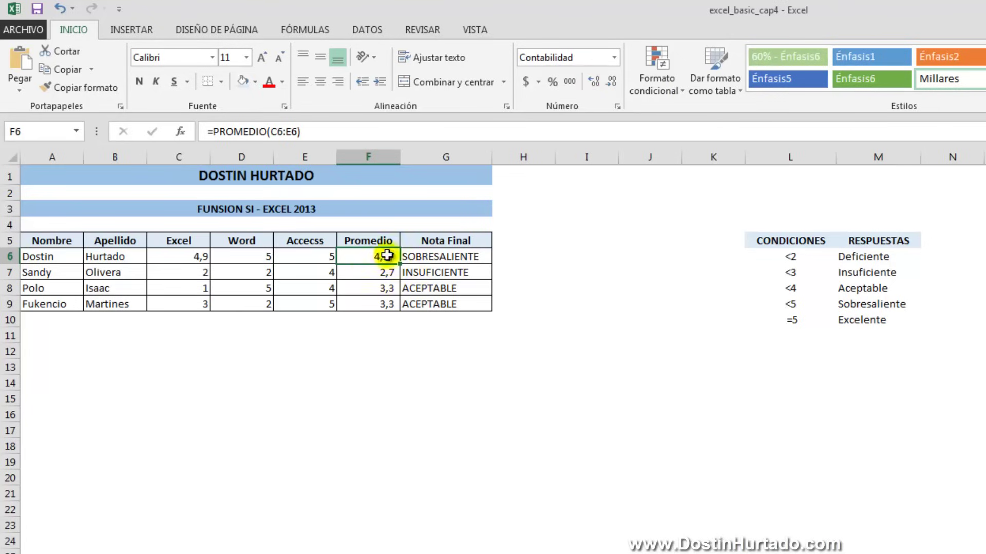
pyautogui.click(419, 257)
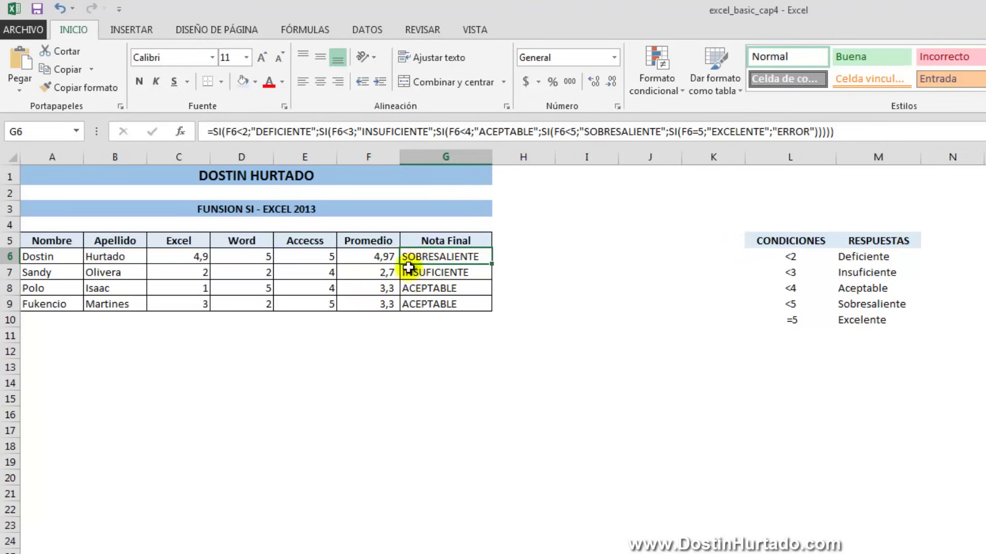
pyautogui.click(186, 255)
pyautogui.write('5')
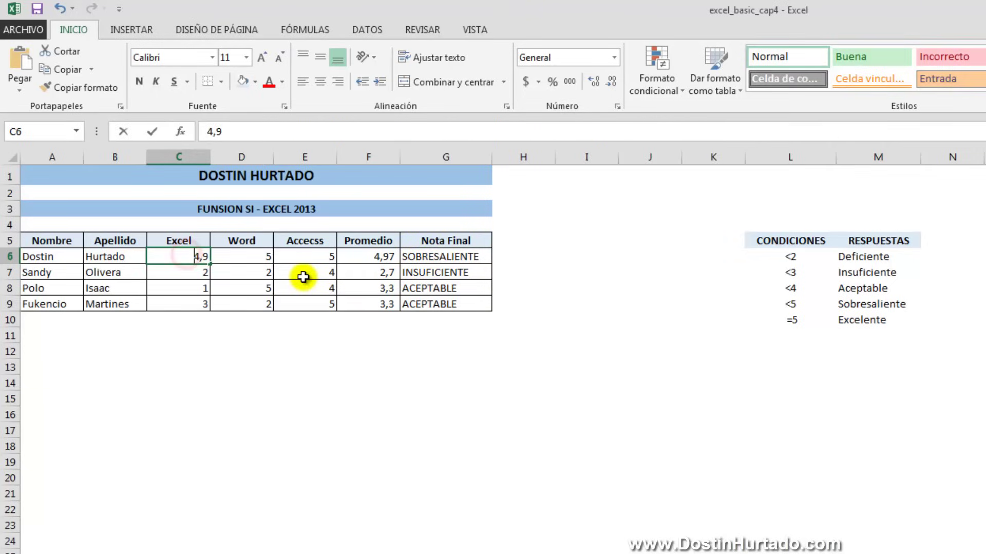
pyautogui.press('Return')
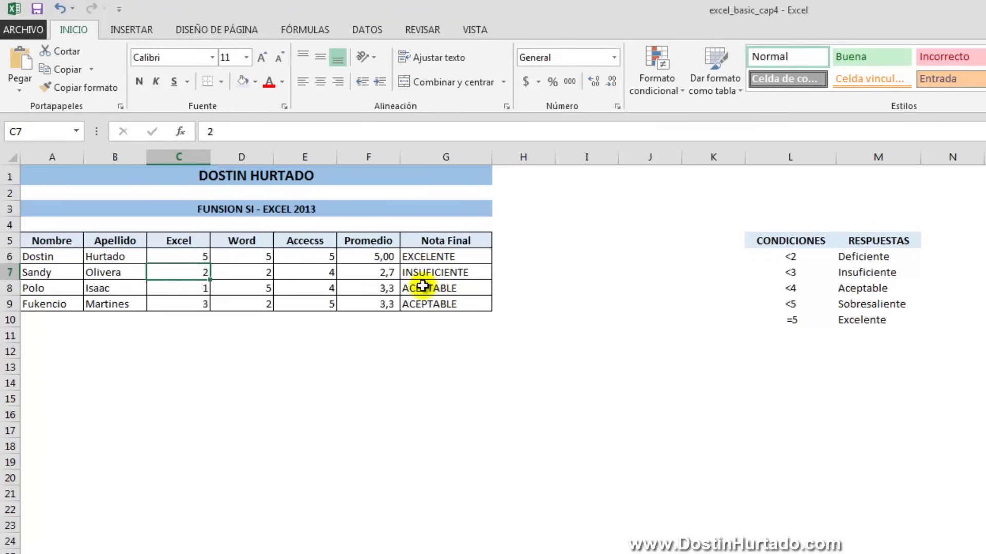
pyautogui.click(437, 257)
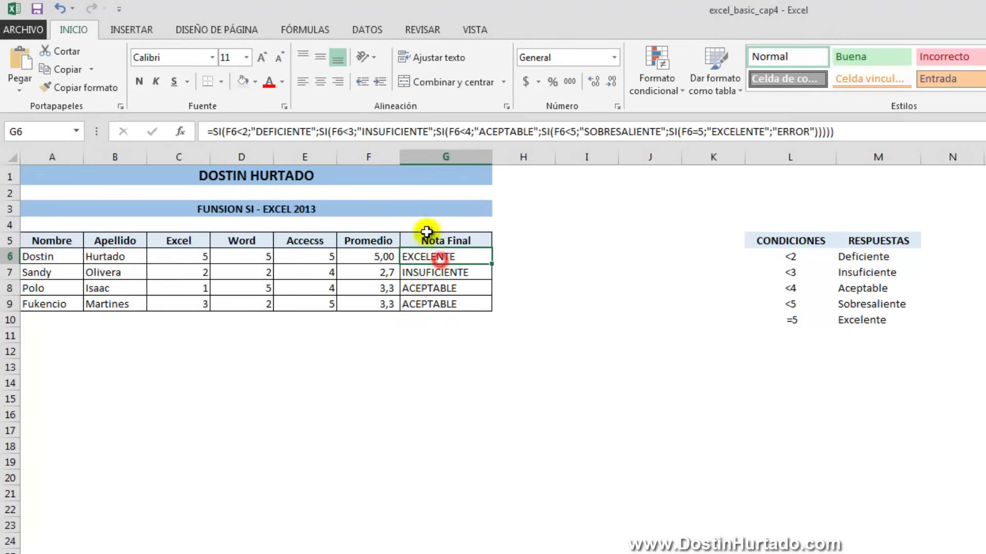